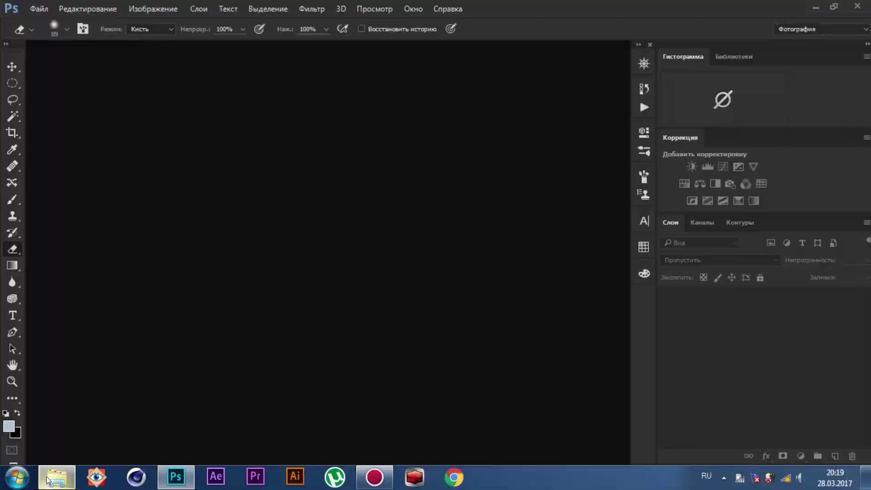
Open 1620187.jpg from the poster folder in Photoshop and dismiss the colour profile prompt.
left_click(48, 480)
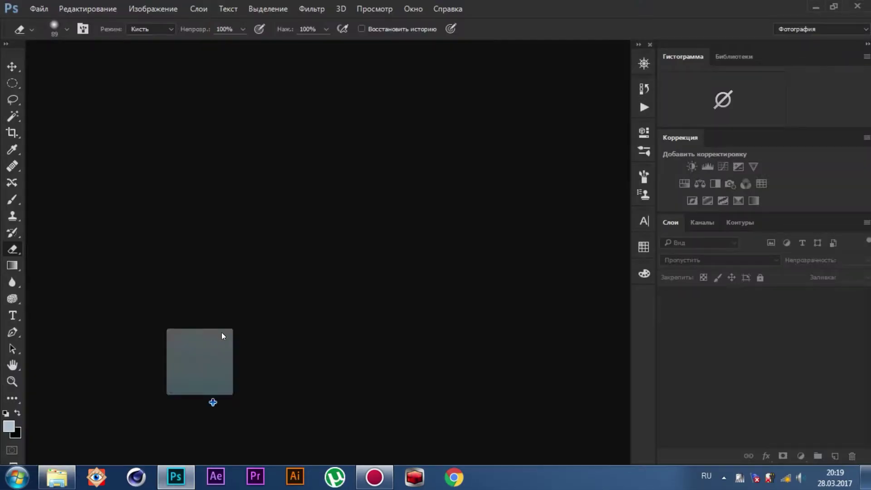
left_click_drag(257, 299, 222, 333)
key("Return")
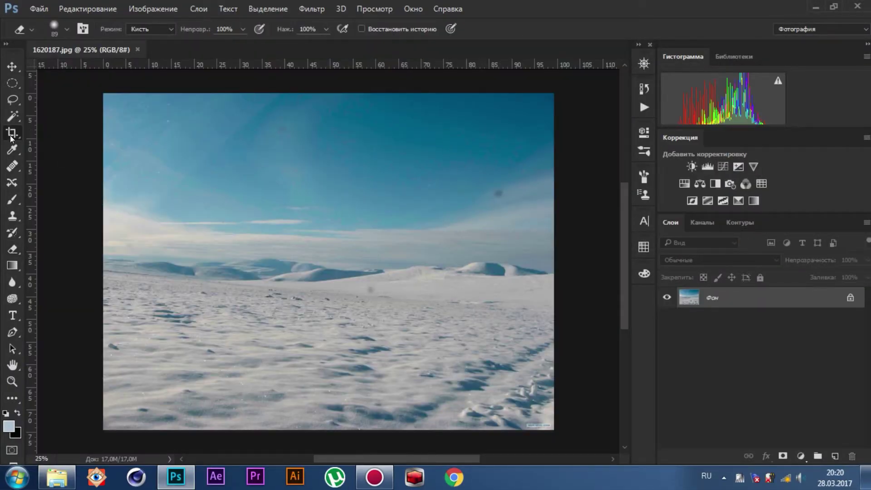
Crop the landscape to 16:9 with the snow slightly lower, then zoom to check the sky.
left_click(11, 136)
mouse_move(399, 273)
left_mouse_down()
mouse_move(445, 235)
mouse_move(447, 244)
left_mouse_up()
key("o")
key("Return")
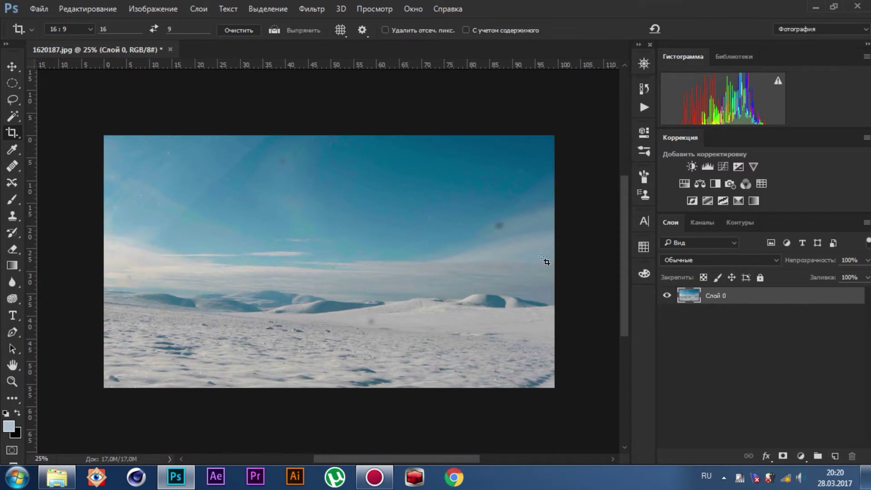
scroll(514, 230, "up", 2)
scroll(502, 194, "up", 1)
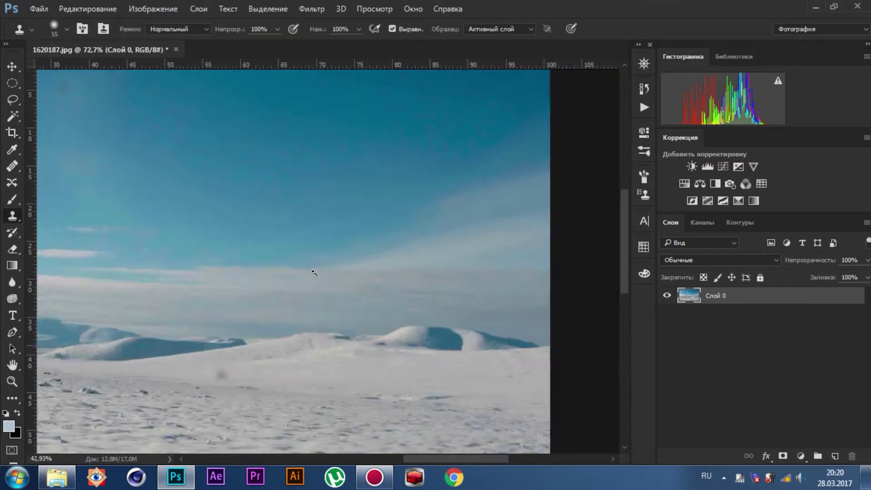
scroll(250, 208, "up", 2)
scroll(270, 242, "down", 5)
scroll(363, 242, "down", 1)
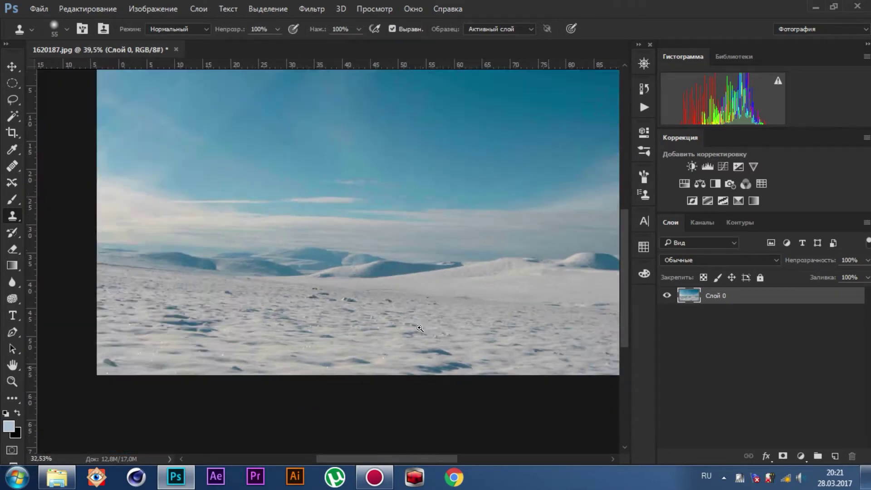
scroll(460, 241, "down", 1)
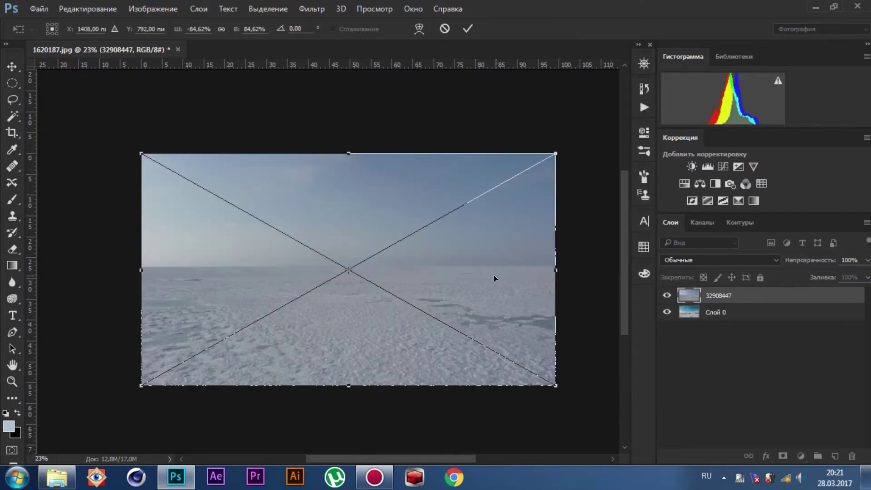
Place the 32908447 snowfield photo over the landscape and add a layer mask.
left_click_drag(494, 274, 492, 281)
key("Return")
right_click(493, 282)
left_click(508, 281)
Paint the mask black with a soft round brush to restore the original sky and hills.
key("b")
right_click(184, 167)
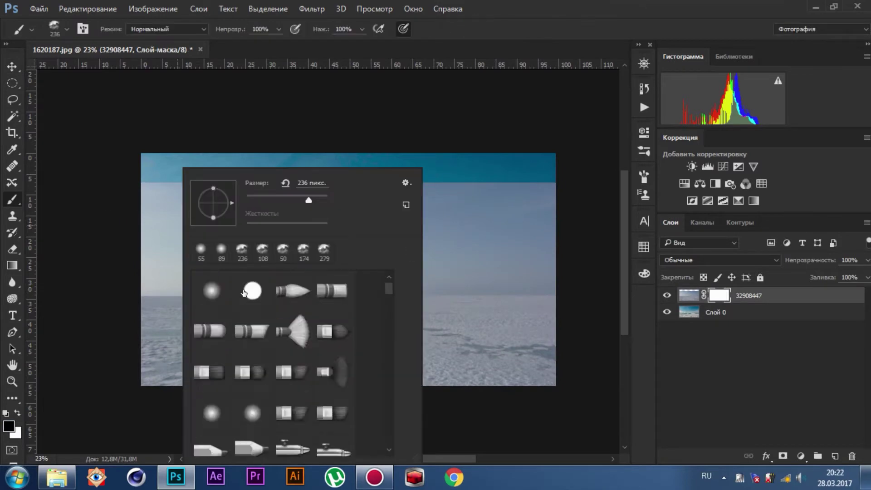
left_click_drag(150, 209, 571, 263)
left_click_drag(321, 291, 545, 300)
scroll(317, 273, "up", 4)
right_click(202, 168)
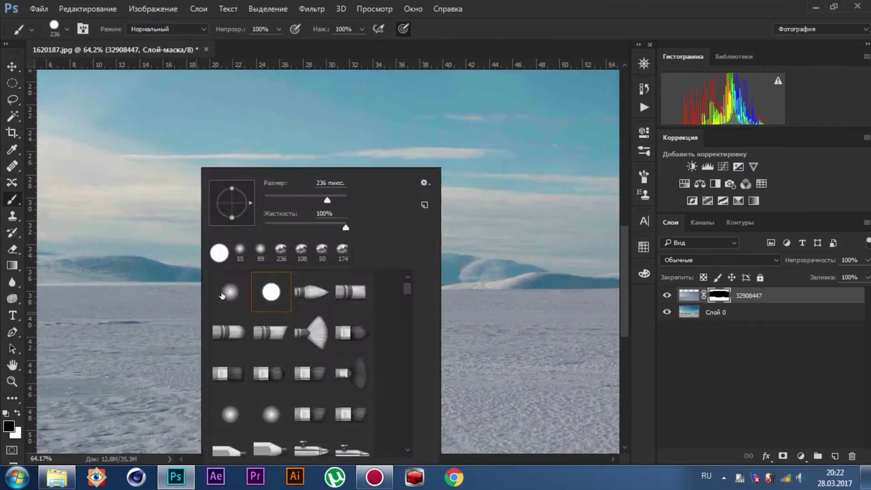
left_click(224, 249)
scroll(160, 178, "up", 2)
scroll(159, 178, "down", 5)
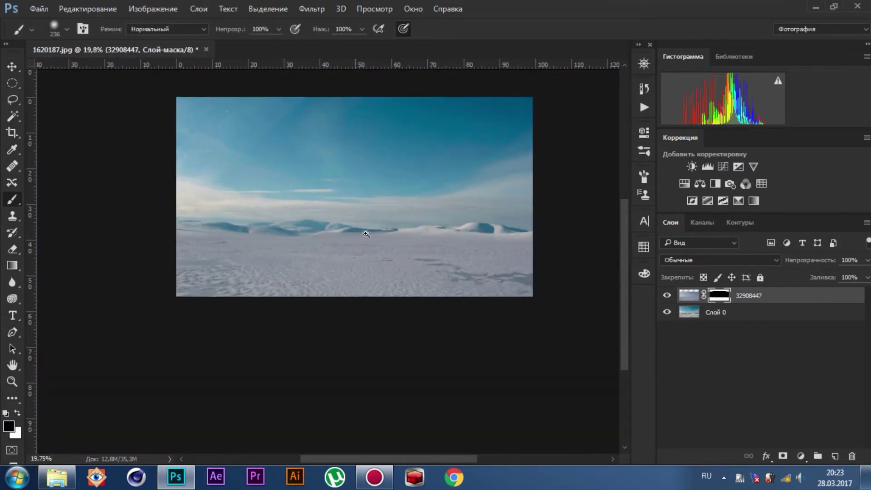
Add a raised Curves adjustment clipped to the snowfield to brighten it.
left_click(738, 166)
scroll(272, 227, "up", 3)
left_click_drag(543, 261, 542, 251)
key("ctrl+alt+g")
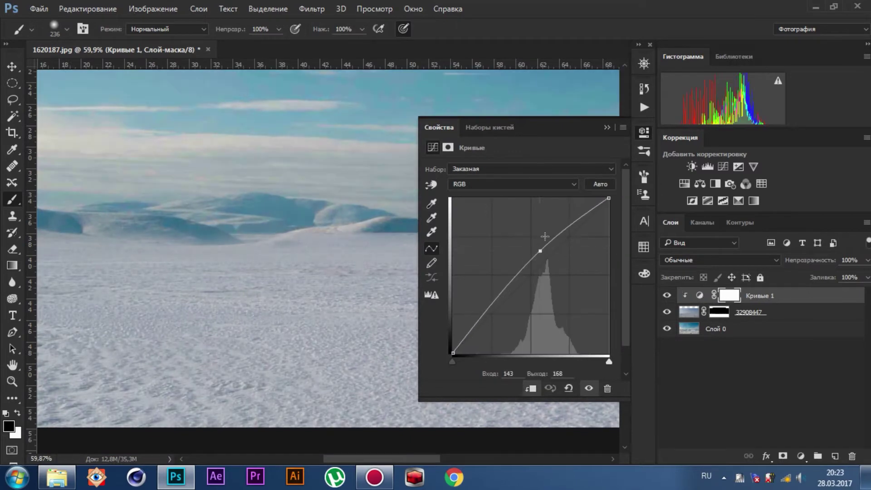
key("alt+3")
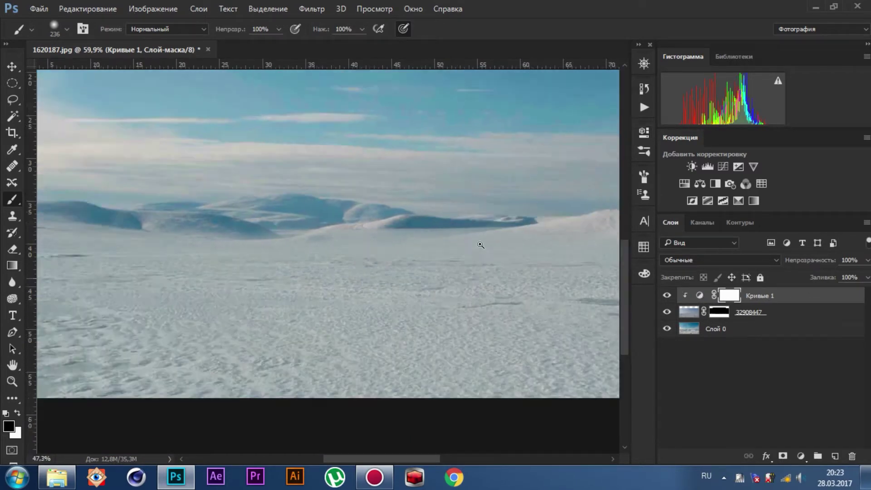
scroll(431, 273, "down", 4)
scroll(431, 272, "up", 2)
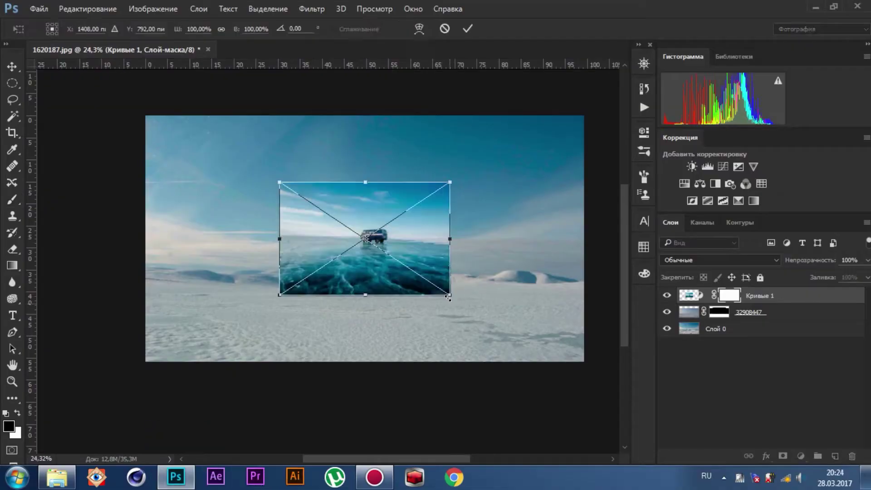
Place the van-on-ice photo enlarged to fill the canvas, rasterize it and clone out the van.
mouse_move(449, 180)
left_mouse_down()
mouse_move(553, 144)
mouse_move(613, 83)
left_mouse_up()
left_click_drag(524, 233, 521, 244)
key("Return")
key("b")
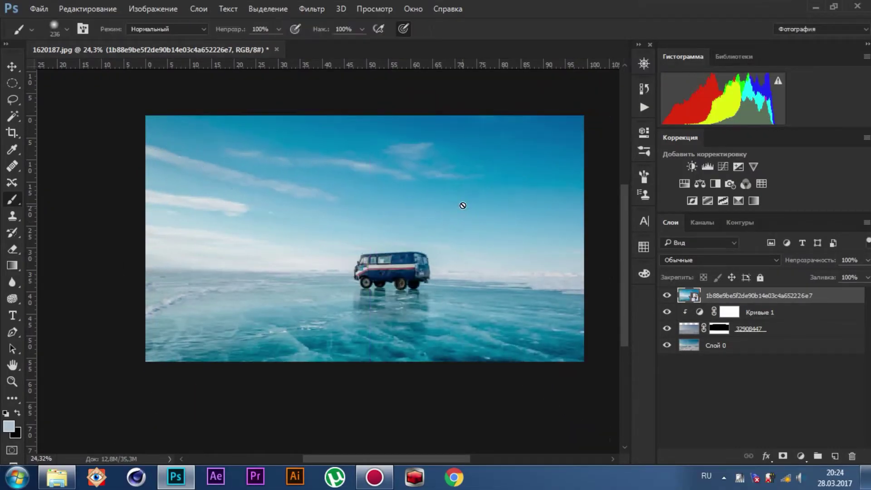
key("s")
scroll(372, 291, "up", 3)
right_click(728, 296)
left_click(361, 313)
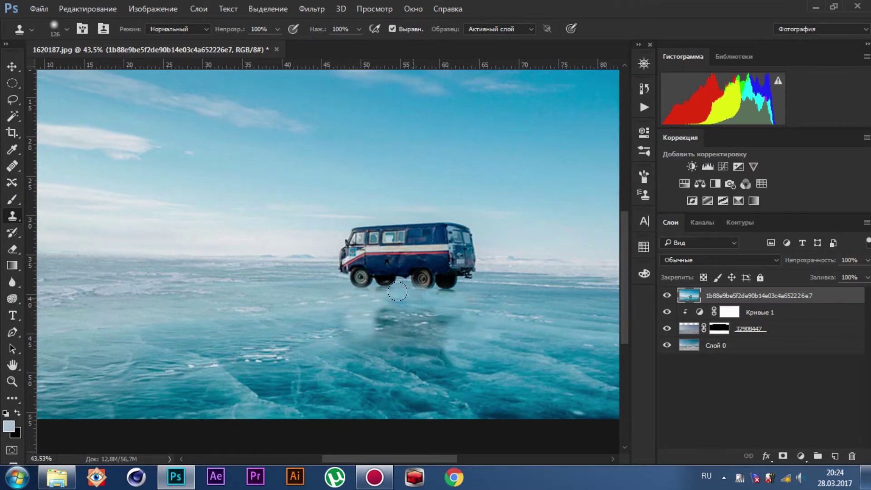
scroll(389, 286, "down", 3)
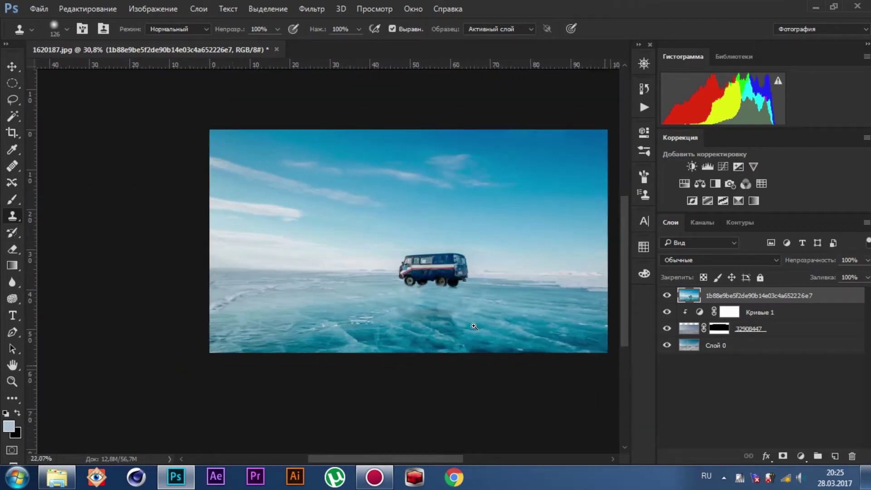
Give the ice layer a black mask and paint it back in with white at 30% opacity.
left_click(782, 456, "alt")
key("b")
left_click_drag(377, 295, 394, 298)
key("x")
key("3")
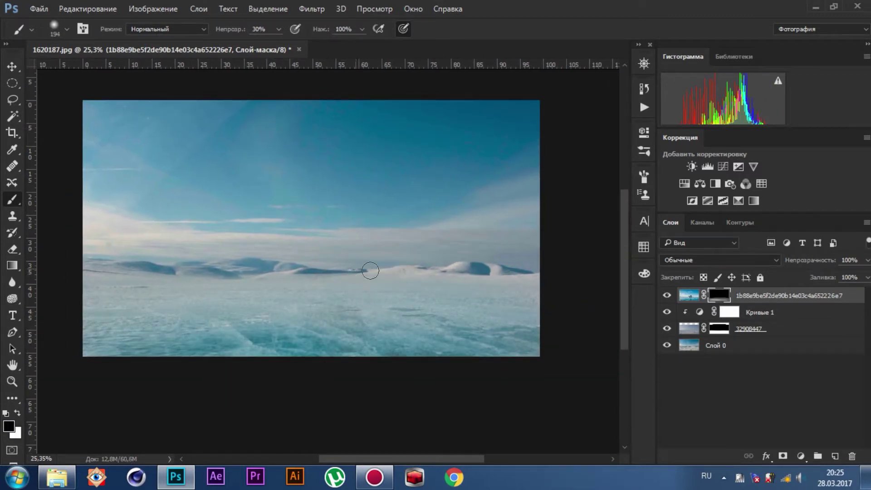
scroll(371, 271, "up", 1)
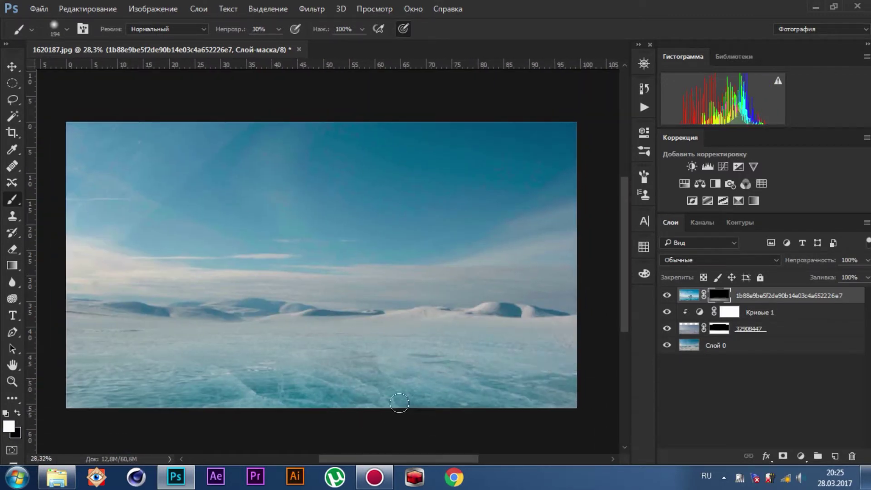
scroll(399, 403, "down", 2)
scroll(136, 331, "up", 1)
scroll(352, 342, "up", 3)
Add a Curves adjustment darkening the ice, clipped to the ice layer.
left_click(723, 166)
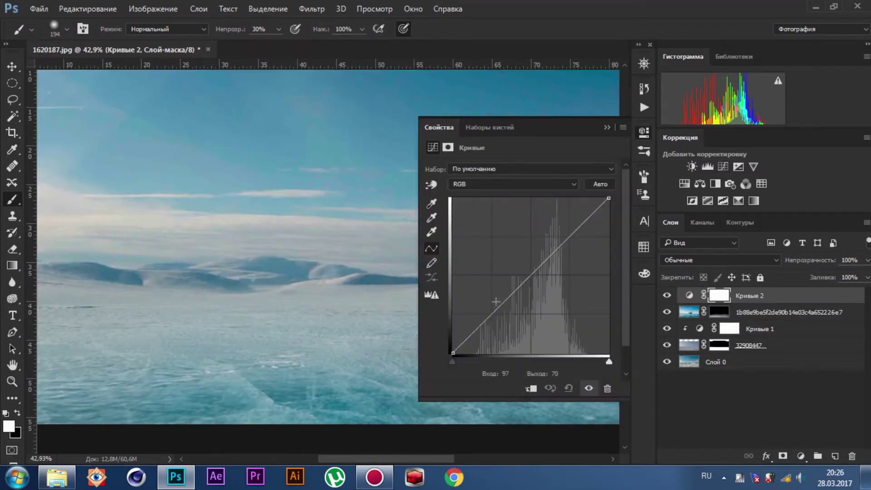
left_click_drag(496, 302, 520, 296)
left_click(513, 183)
left_click(467, 208)
key("ctrl+alt+g")
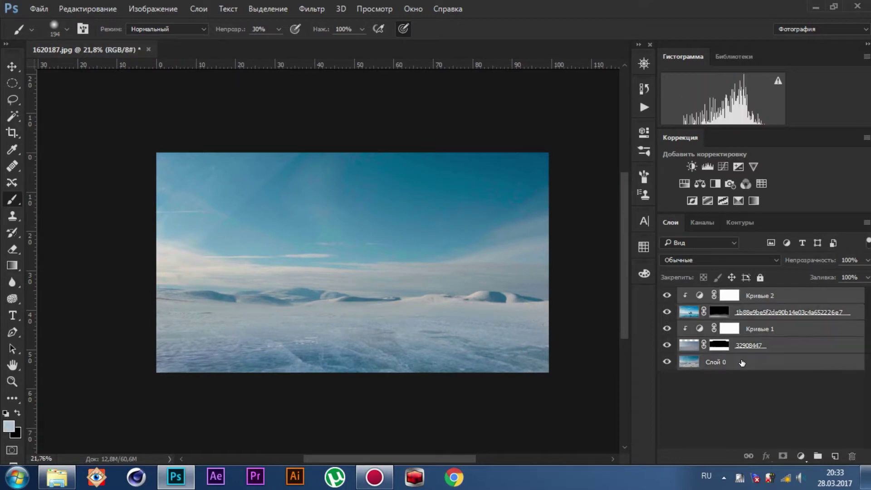
Group all background layers and name the group 'фон'.
key("ctrl+g")
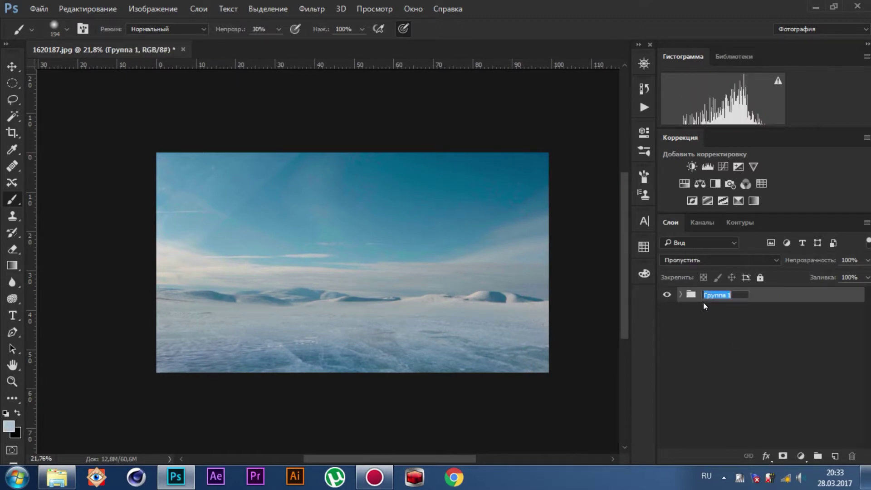
type("фон")
key("Return")
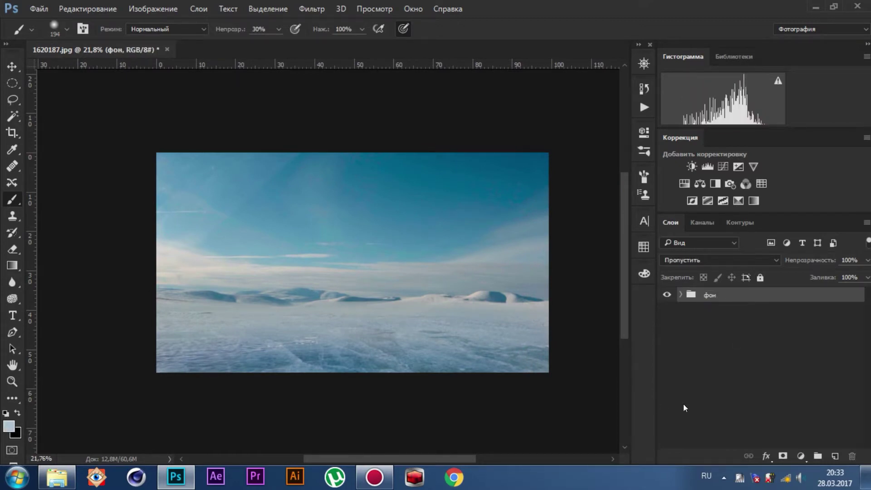
left_click(57, 477)
left_click_drag(166, 95, 377, 273)
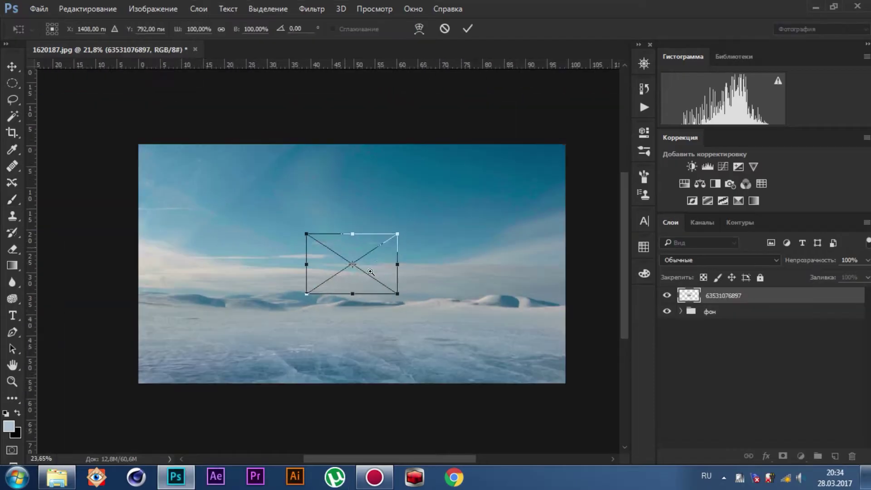
left_click_drag(447, 196, 467, 172)
left_click_drag(430, 260, 427, 280)
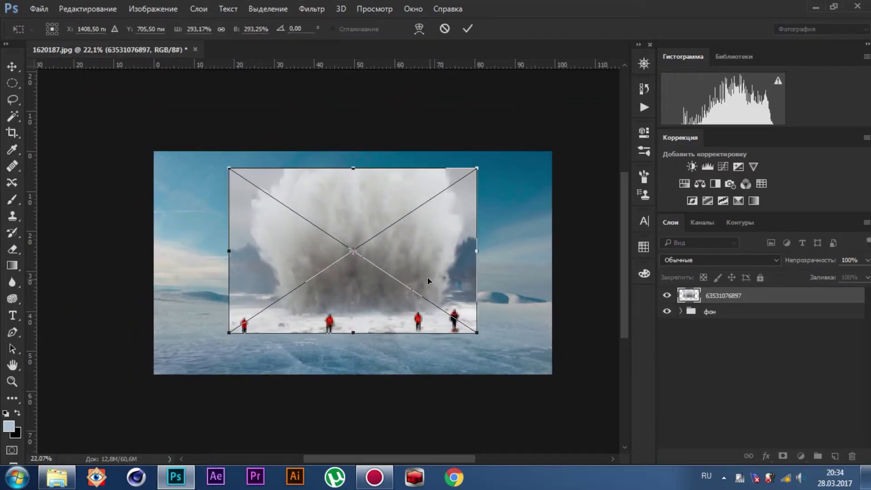
Clone out the small dark figures and the man's head on the ice.
left_click_drag(240, 315, 282, 299)
key("s")
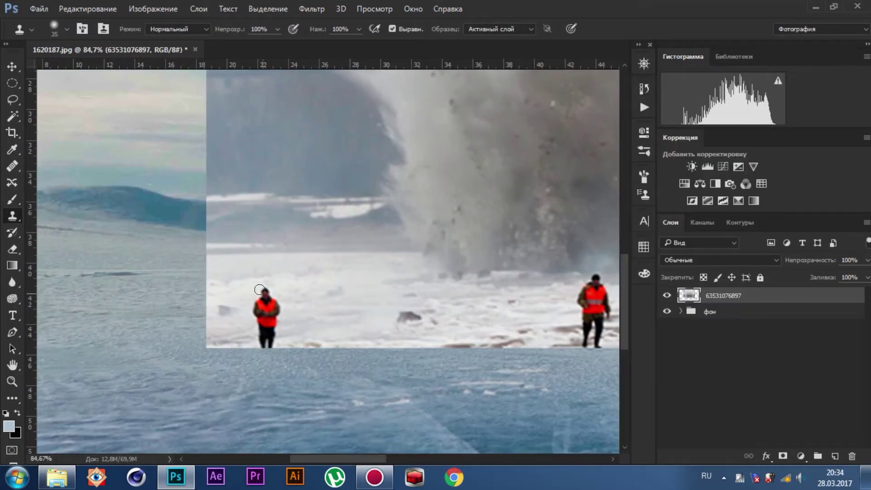
left_click(263, 327)
scroll(317, 318, "right", 5)
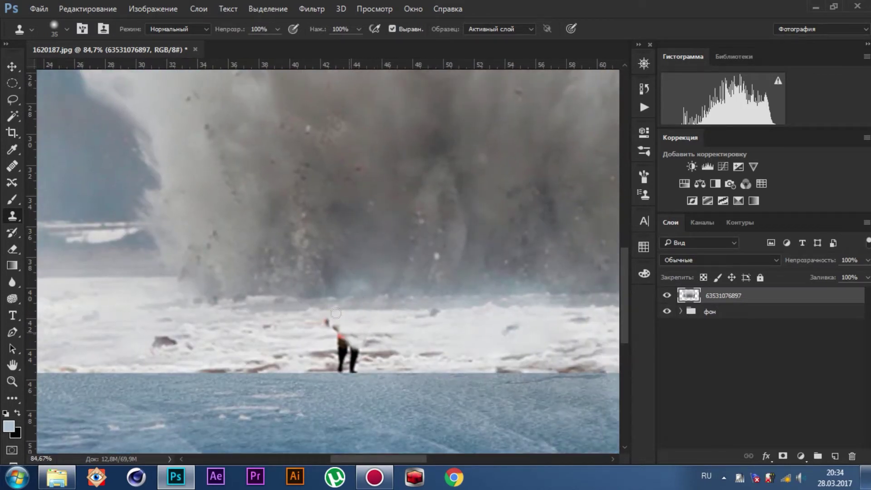
scroll(333, 314, "right", 5)
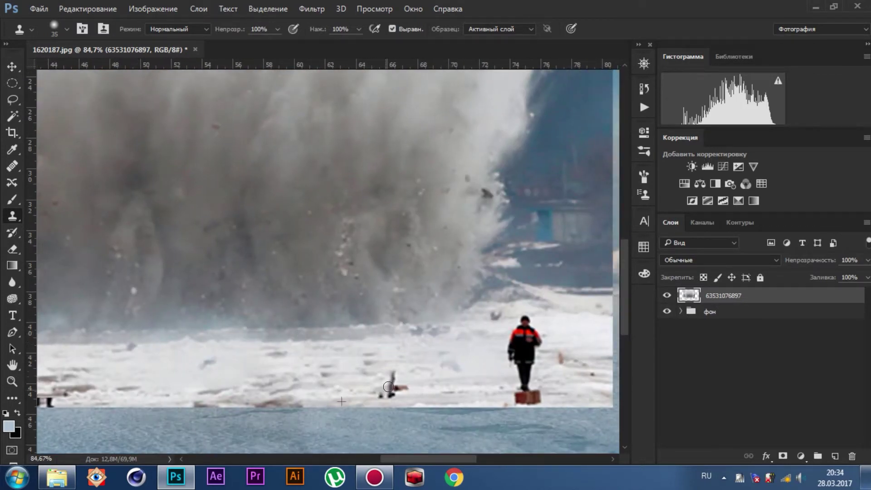
left_click(388, 387)
scroll(354, 346, "right", 2)
left_click(416, 339)
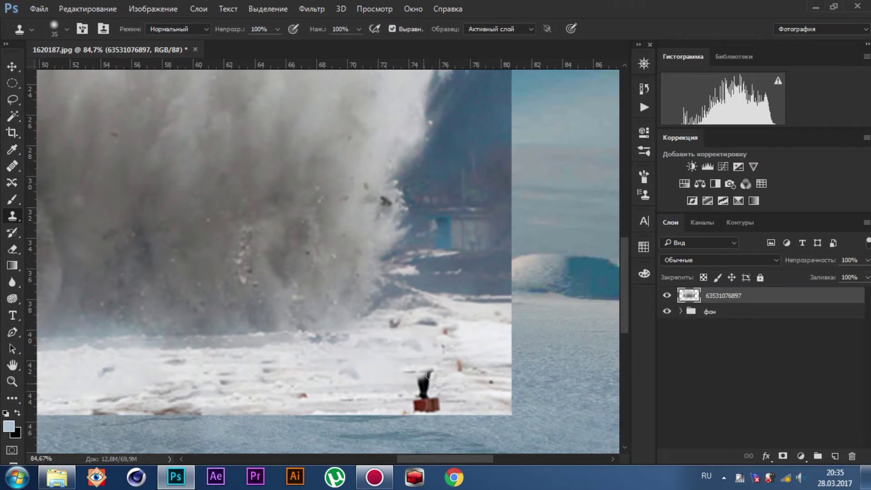
scroll(433, 405, "down", 4)
Mask the explosion layer, hiding its bottom and hard edges with a soft cloud brush.
left_click(328, 387)
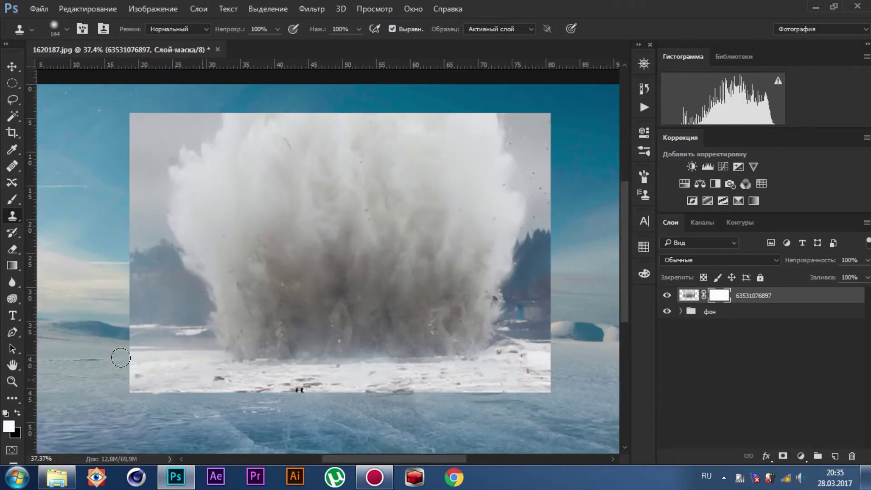
key("0")
left_click_drag(533, 343, 136, 372)
left_click(123, 122)
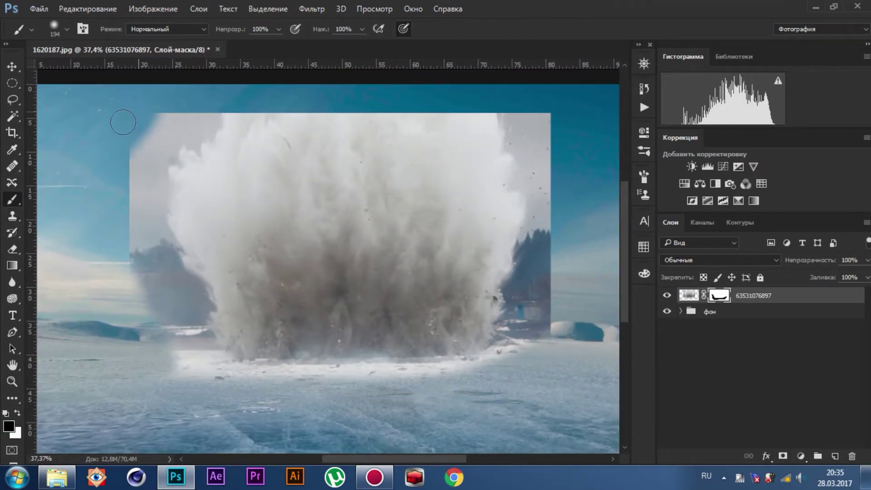
scroll(226, 313, "down", 3)
right_click(200, 172)
double_click(227, 295)
key("x")
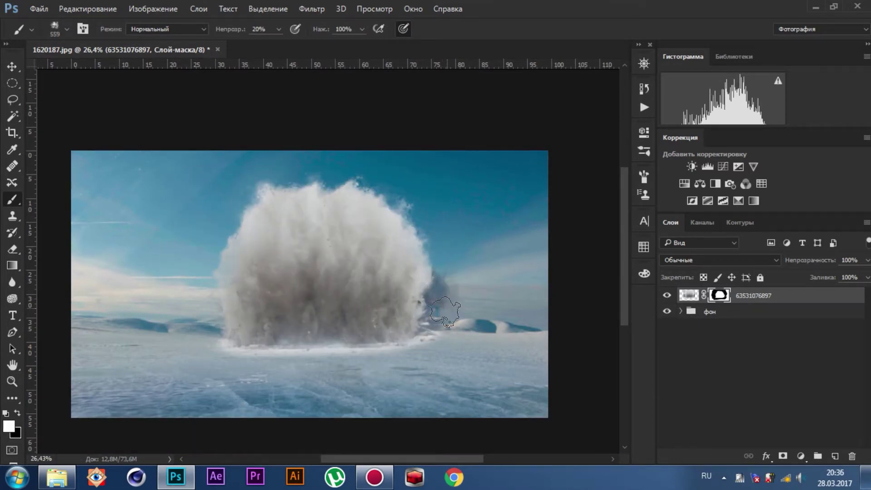
scroll(364, 307, "up", 3)
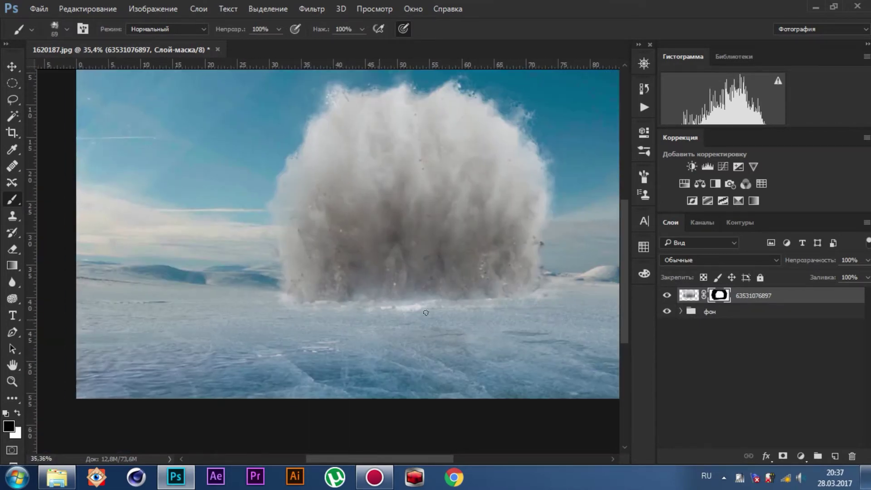
scroll(426, 313, "down", 3)
Distort the explosion wider at its base, shift it lower and apply.
left_click_drag(521, 372, 548, 374)
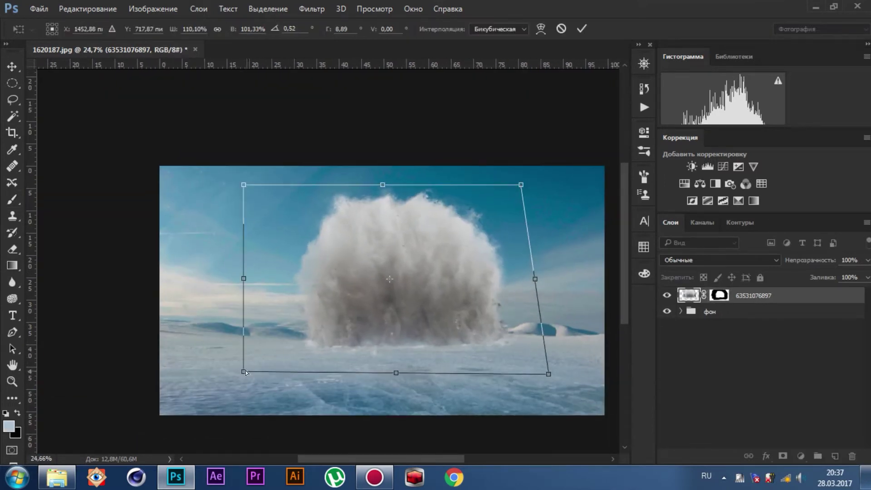
left_click_drag(244, 185, 236, 181)
left_click_drag(541, 378, 557, 379)
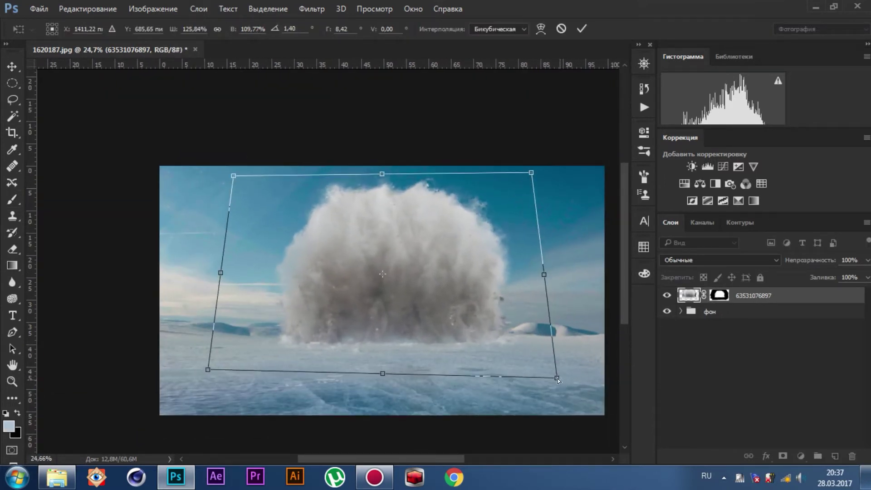
left_click_drag(419, 256, 420, 271)
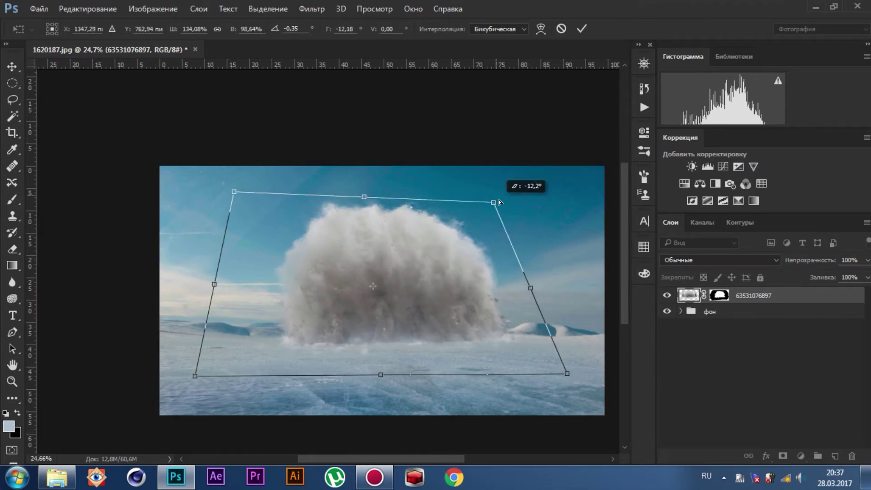
left_click_drag(527, 192, 509, 179)
key("Return")
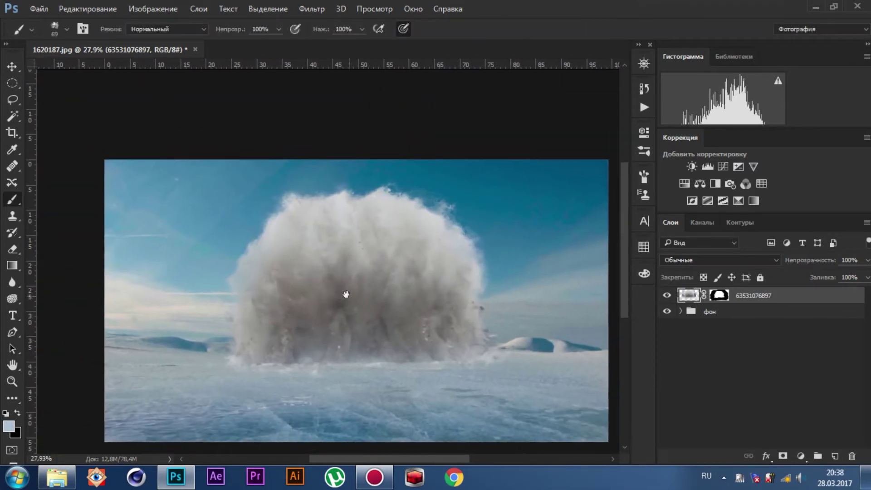
scroll(443, 318, "down", 2)
scroll(443, 318, "up", 1)
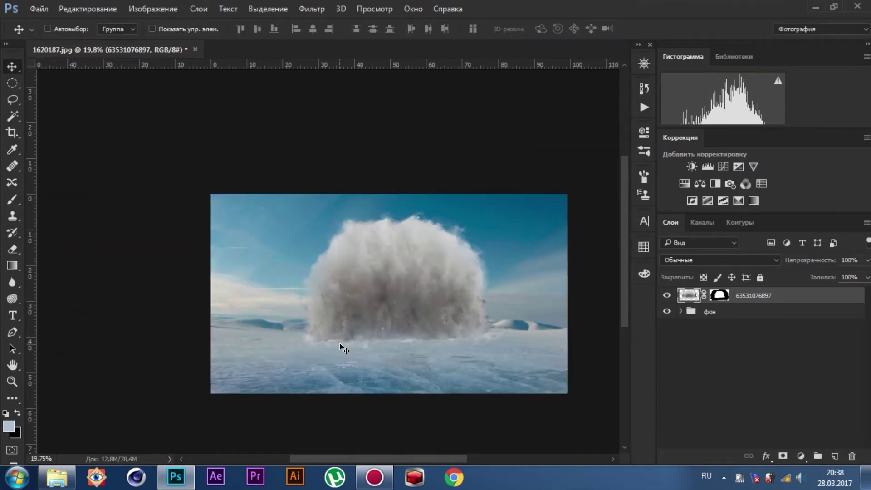
Add the clipped Кривые 3 curves, raising a colour channel and RGB to brighten the cloud.
left_click(724, 166)
scroll(390, 309, "up", 5)
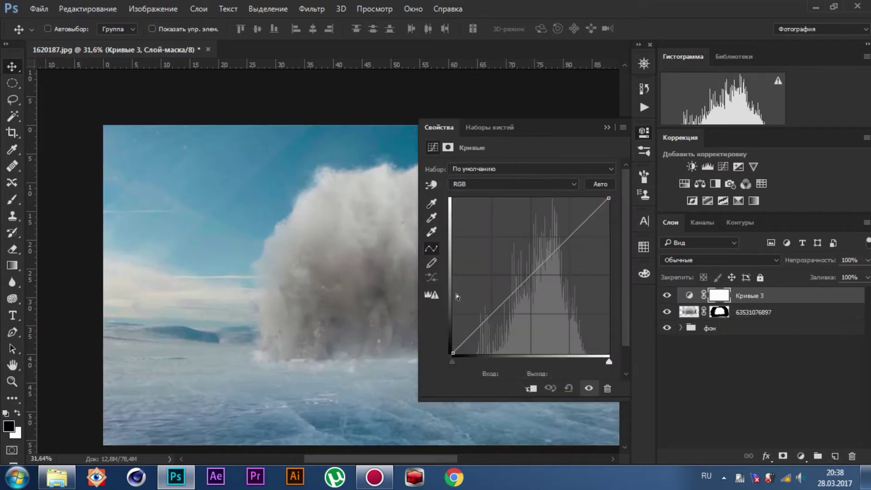
left_click_drag(514, 292, 512, 271)
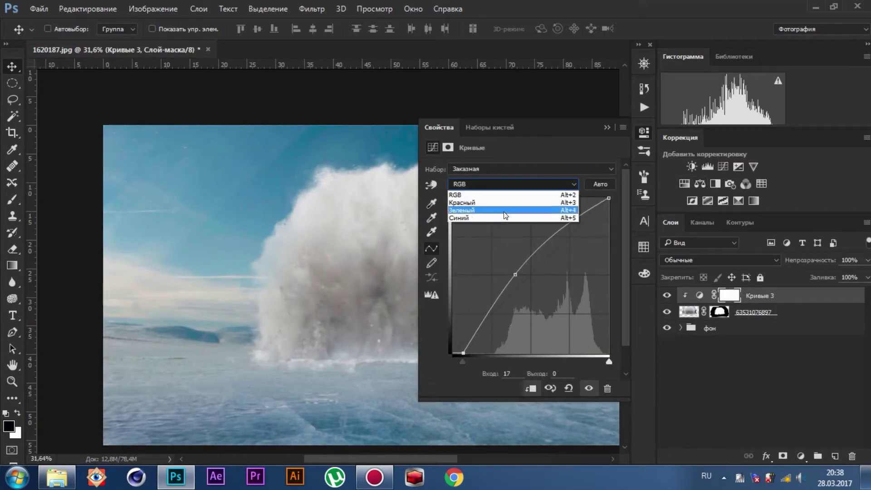
left_click(481, 203)
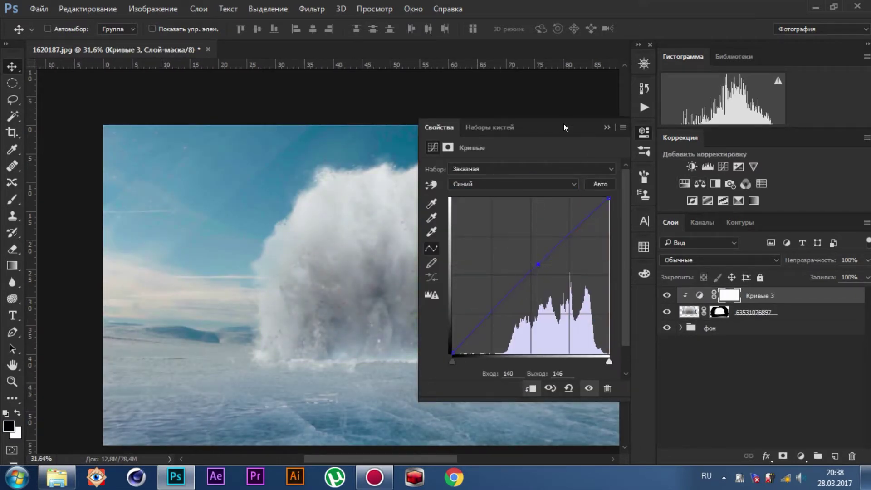
key("alt+2")
left_click_drag(512, 271, 529, 252)
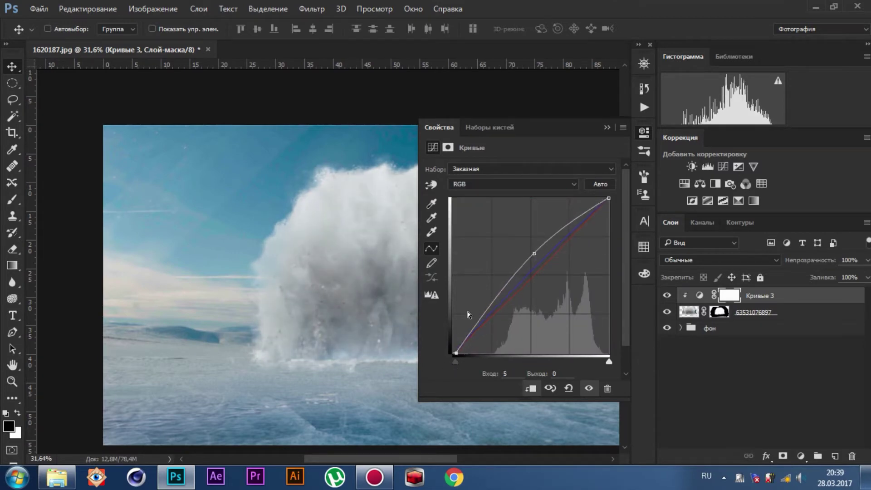
left_click(407, 414, "ctrl")
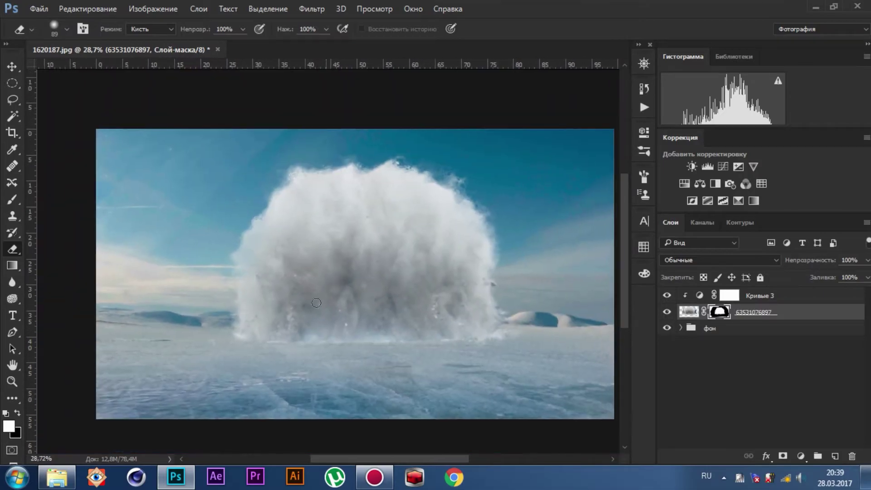
Bring in the ice-collapse and submarine images, target the explosion mask, and check Кривые 4.
left_click(58, 478)
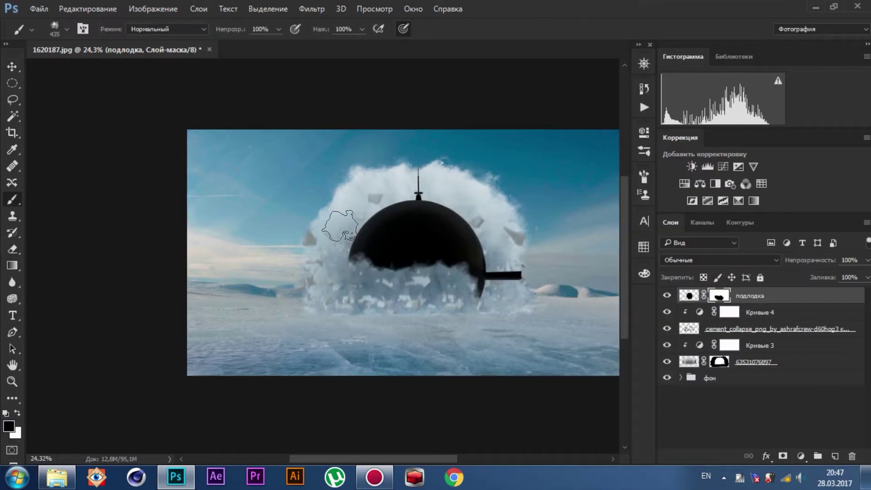
scroll(459, 247, "up", 2)
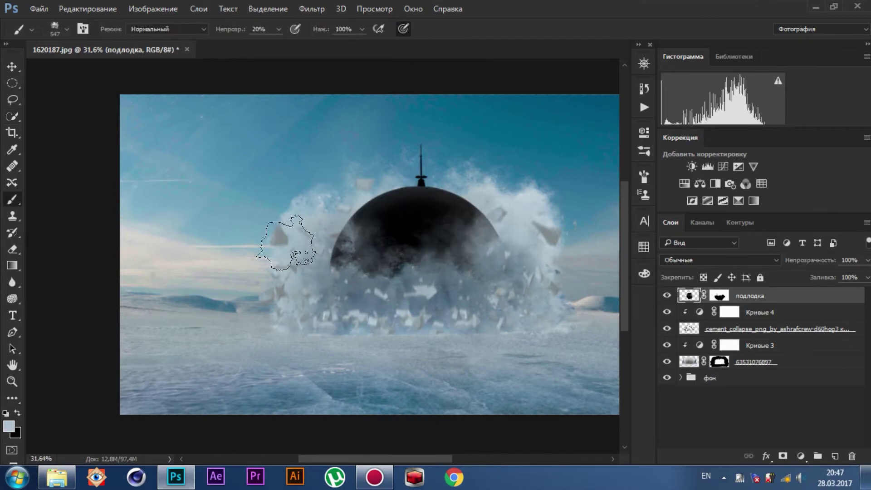
left_click(719, 362)
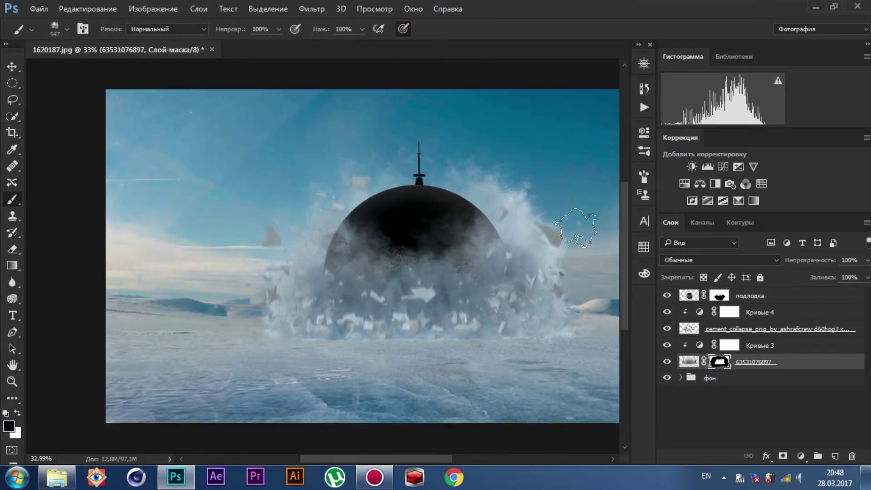
scroll(506, 172, "down", 1)
scroll(537, 331, "down", 1)
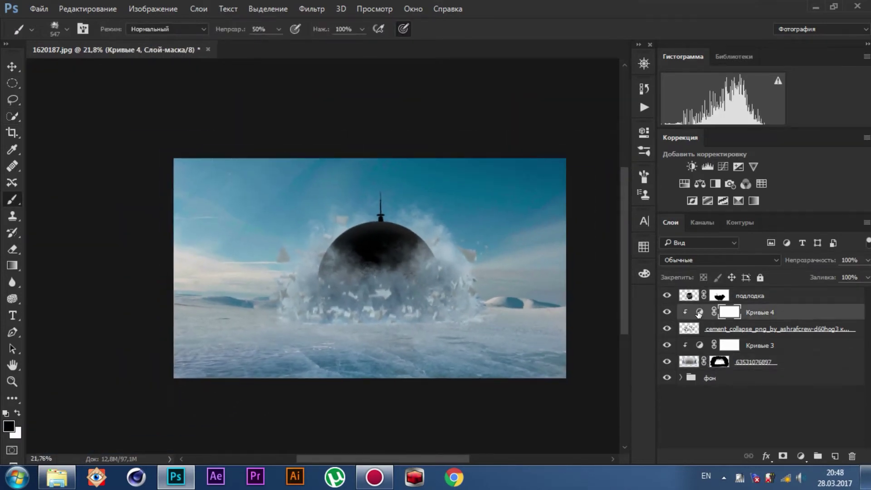
double_click(699, 313)
left_click(597, 136)
Move the враги trucks layer above подлодка and pick a hard round brush for its mask.
scroll(385, 196, "down", 1)
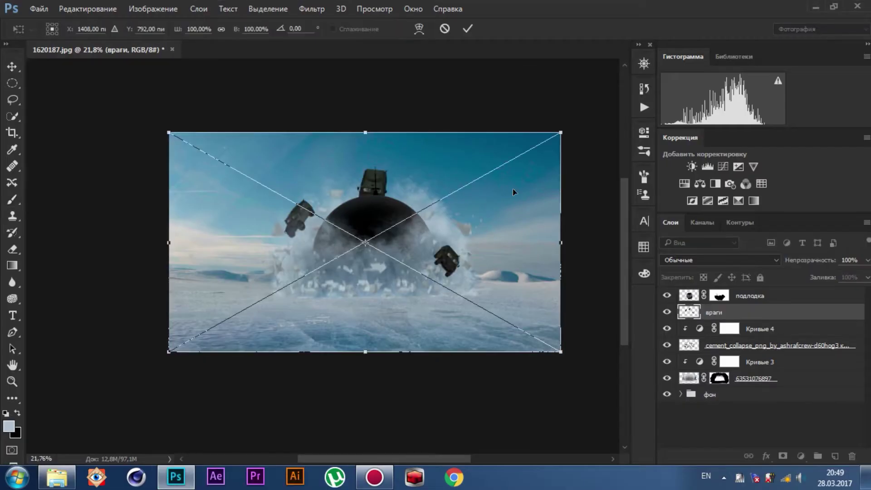
left_click_drag(759, 299, 758, 294)
scroll(397, 210, "up", 3)
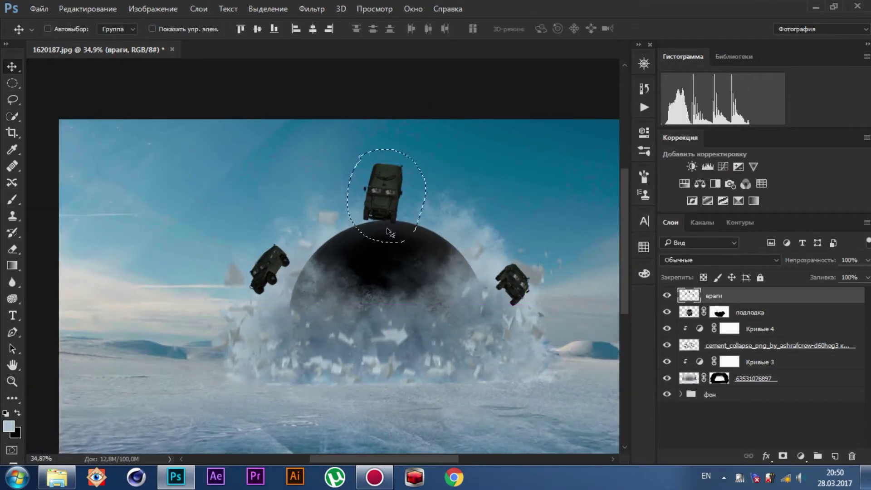
scroll(532, 325, "up", 2)
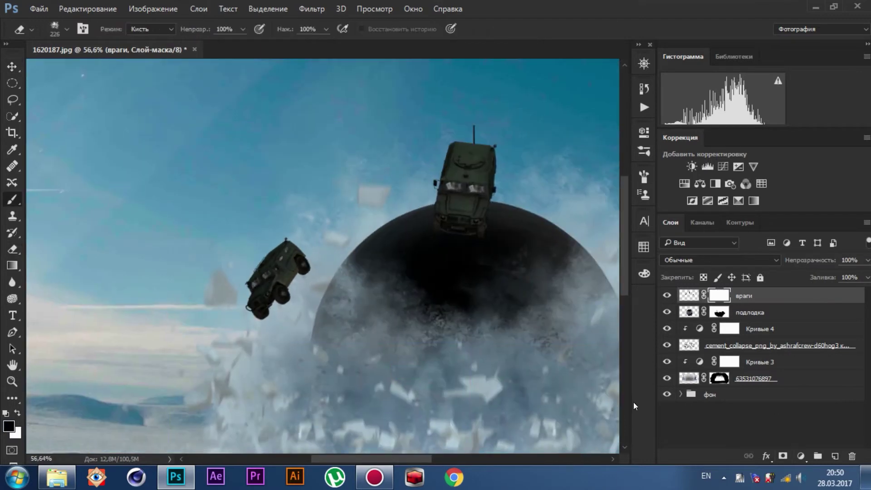
key("b")
scroll(283, 315, "up", 3)
scroll(310, 304, "down", 5)
scroll(309, 304, "up", 2)
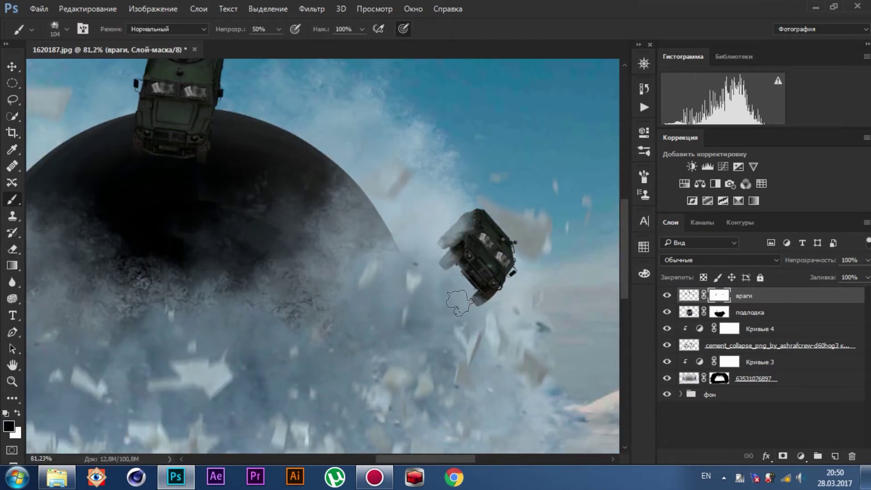
scroll(310, 304, "up", 2)
right_click(299, 169)
double_click(313, 256)
Set the foreground colour to a light cream and rotate the view to align with the truck.
scroll(357, 252, "up", 4)
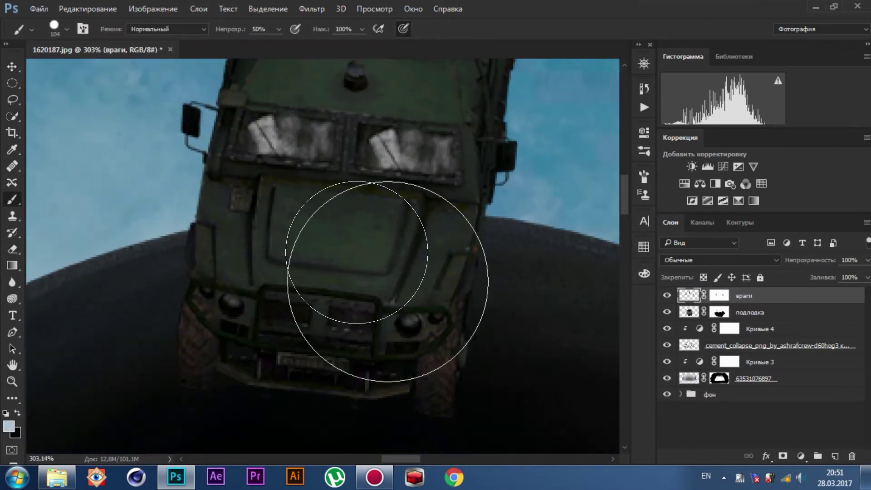
left_click(8, 426)
left_click(451, 148)
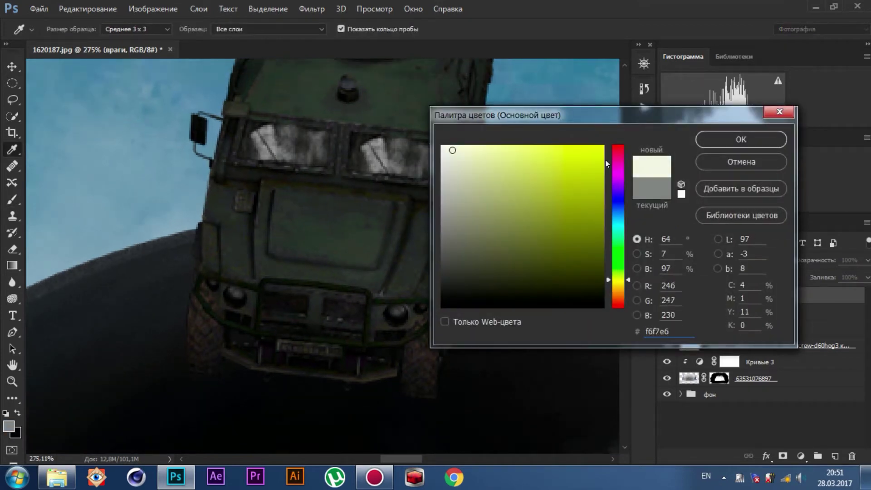
left_click(739, 138)
key("r")
mouse_move(345, 236)
left_mouse_down()
mouse_move(289, 205)
mouse_move(323, 178)
left_mouse_up()
scroll(288, 205, "up", 2)
Paint a thin cream highlight along the truck's edge with a fine brush.
key("bracketleft")
key("bracketleft")
key("bracketleft")
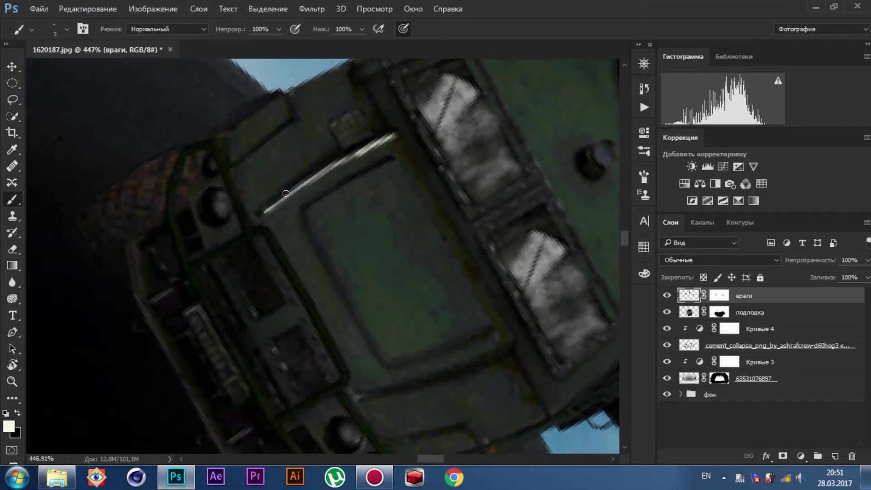
left_click_drag(182, 154, 168, 215)
scroll(193, 247, "down", 2)
scroll(238, 332, "up", 2)
scroll(282, 200, "up", 3)
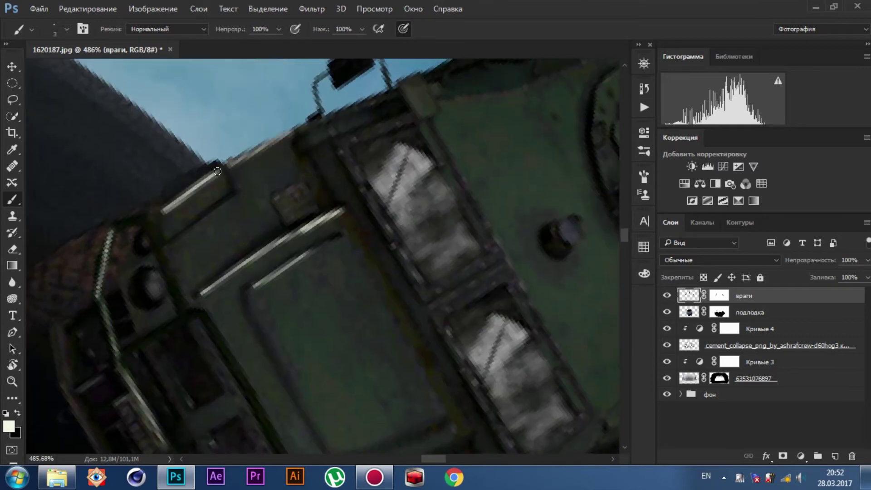
scroll(398, 142, "down", 3)
scroll(422, 154, "up", 3)
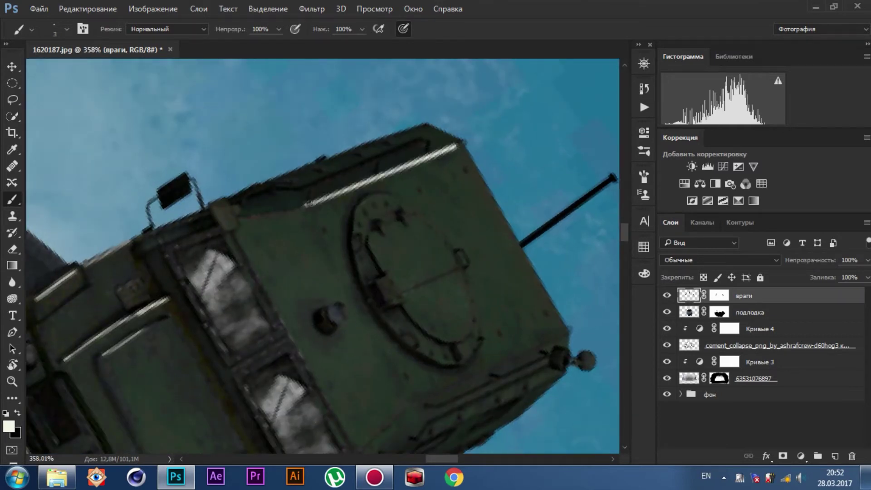
scroll(310, 202, "down", 2)
scroll(309, 203, "down", 2)
scroll(363, 197, "up", 4)
Paint a one-pixel highlight along the hatch rim, then enlarge the brush for headlights.
key("bracketleft")
key("bracketleft")
left_click_drag(351, 224, 366, 195)
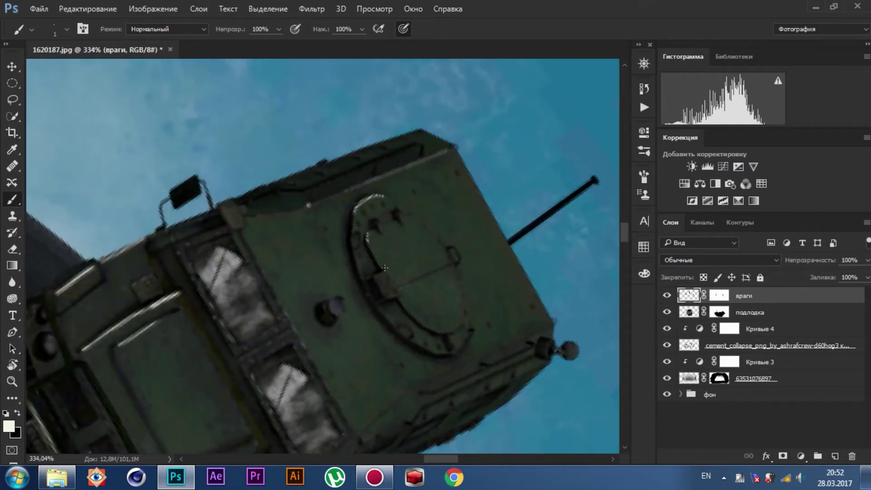
scroll(385, 268, "down", 2)
scroll(249, 288, "down", 3)
scroll(249, 288, "up", 4)
scroll(228, 313, "down", 2)
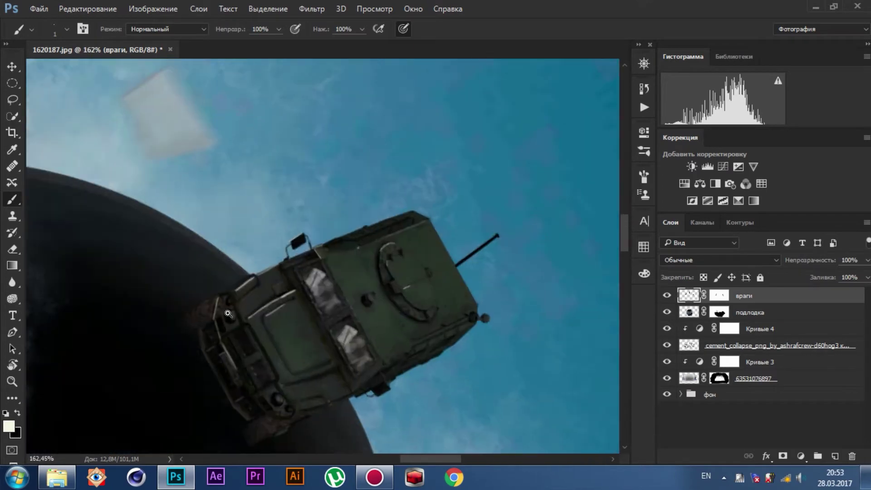
scroll(228, 313, "up", 1)
key("bracketright")
key("bracketright")
key("bracketright")
Select the layers from the trucks down to the ice photo.
scroll(218, 395, "down", 4)
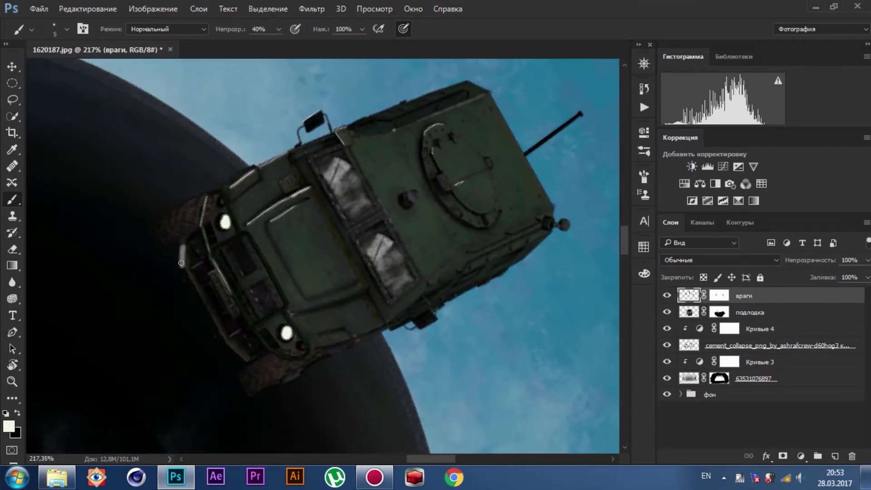
scroll(181, 263, "up", 2)
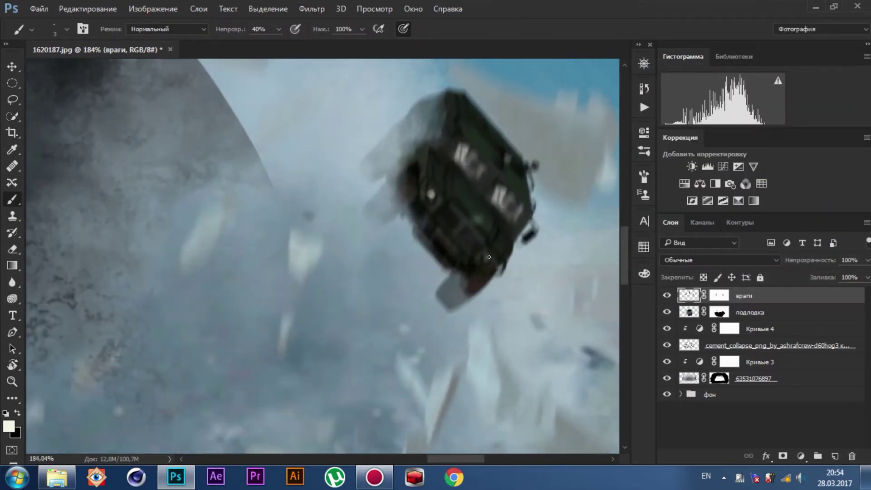
scroll(489, 256, "down", 5)
scroll(489, 256, "down", 4)
left_click(778, 378, "shift")
Group the layers and add a colorized Hue/Saturation layer: Hue 210, Saturation 25, 37% opacity.
key("ctrl+g")
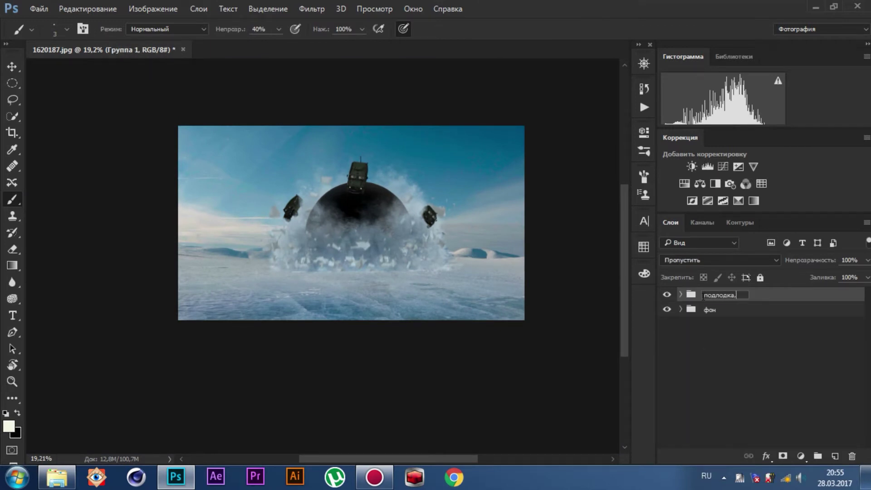
scroll(350, 201, "up", 3)
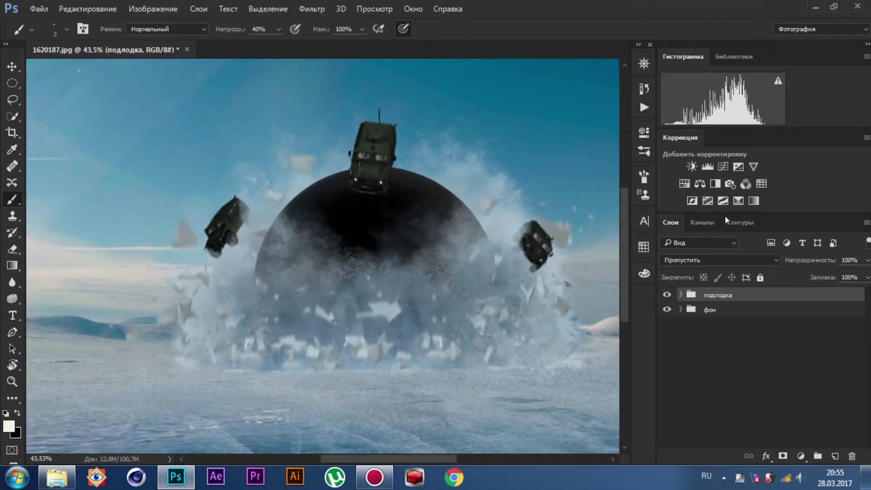
left_click(685, 185)
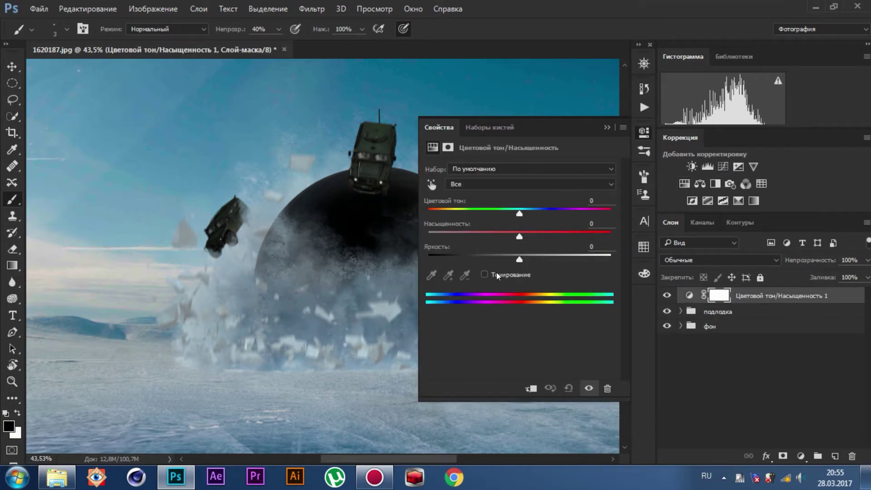
left_click(497, 275)
left_click_drag(429, 213, 539, 223)
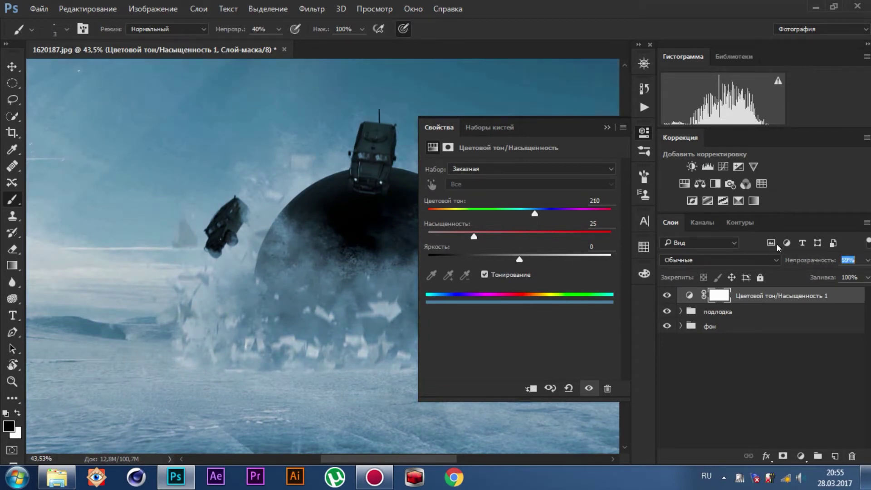
scroll(470, 295, "down", 3)
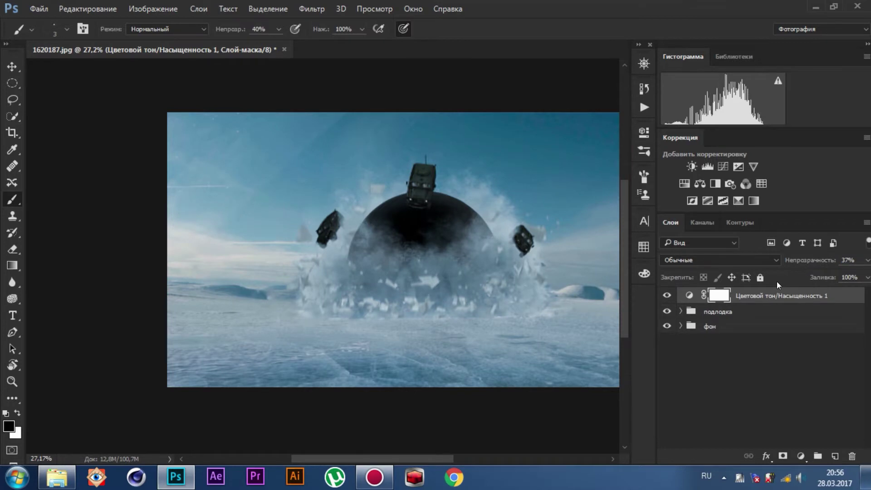
scroll(433, 264, "down", 1)
scroll(427, 255, "up", 5)
scroll(417, 236, "down", 6)
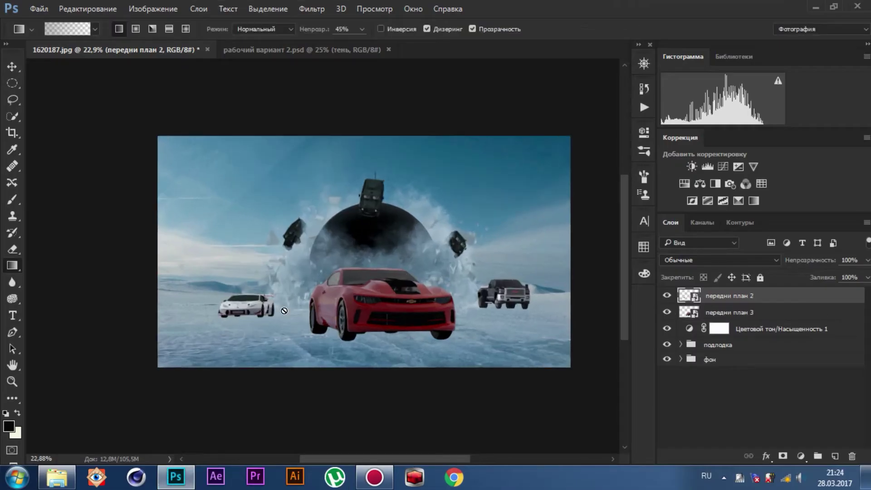
Select the подлодка group and dismiss a free transform on it without changes.
left_click(718, 344)
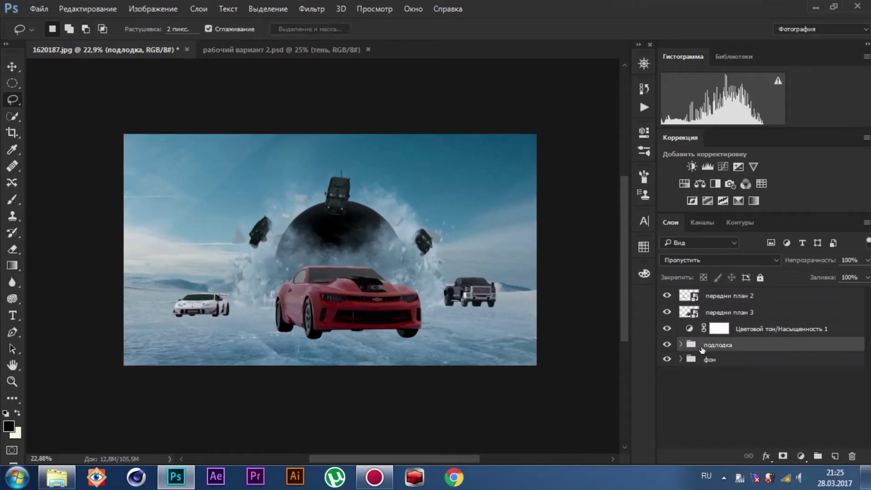
key("ctrl+t")
key("Return")
scroll(435, 221, "up", 3)
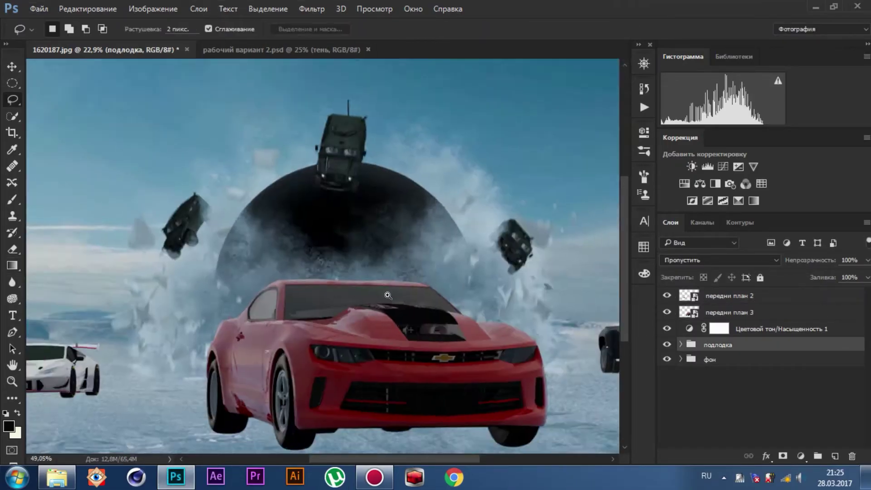
scroll(317, 250, "down", 3)
scroll(318, 249, "up", 3)
Rasterize both foreground car layers, group them, and add a new empty layer.
key("l")
scroll(120, 327, "down", 1)
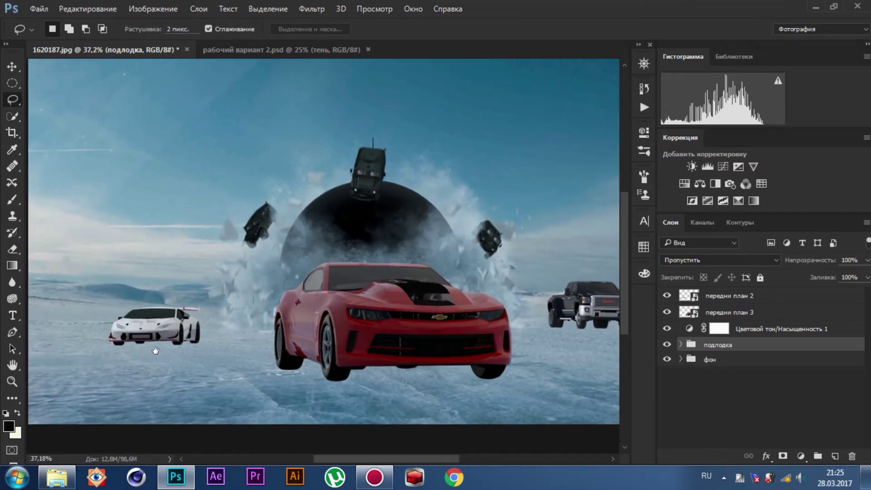
left_click(730, 296)
left_click(729, 312, "shift")
right_click(730, 313)
left_click(459, 337)
key("ctrl+g")
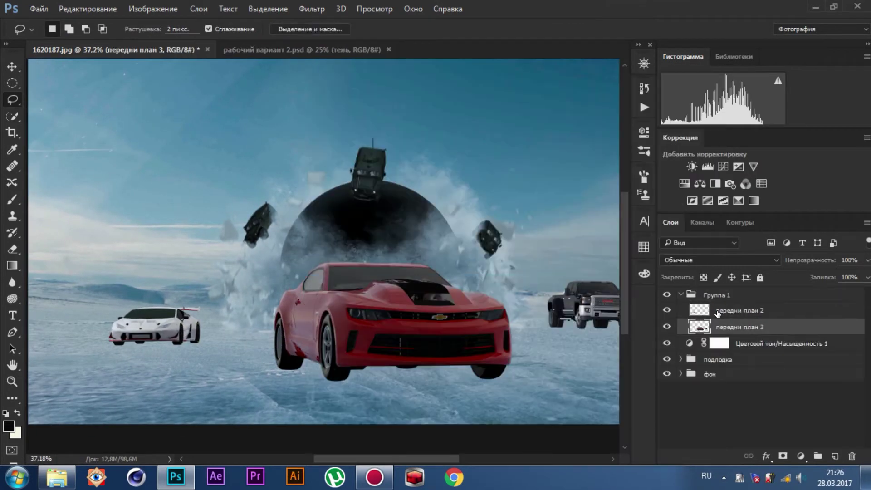
key("ctrl+shift+alt+n")
scroll(141, 348, "up", 5)
Lasso a shadow area under the white car toward the red car's wheel and fill it black.
left_click_drag(150, 329, 343, 334)
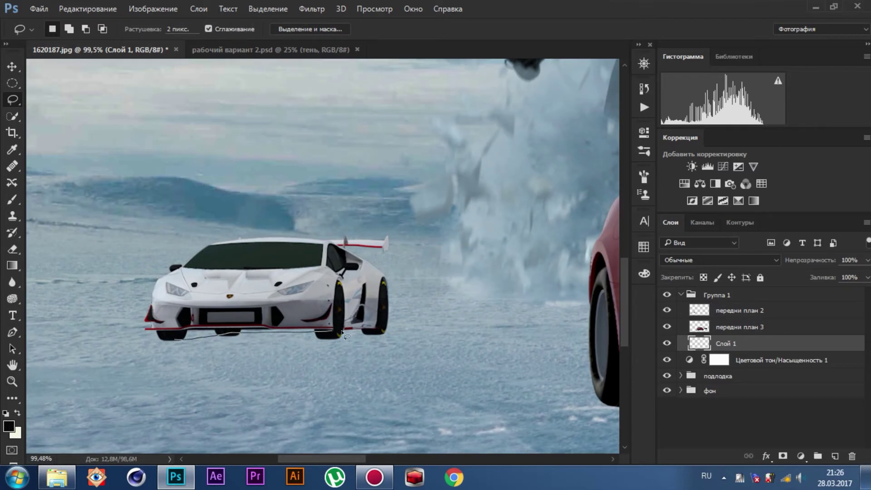
left_click_drag(181, 345, 182, 346)
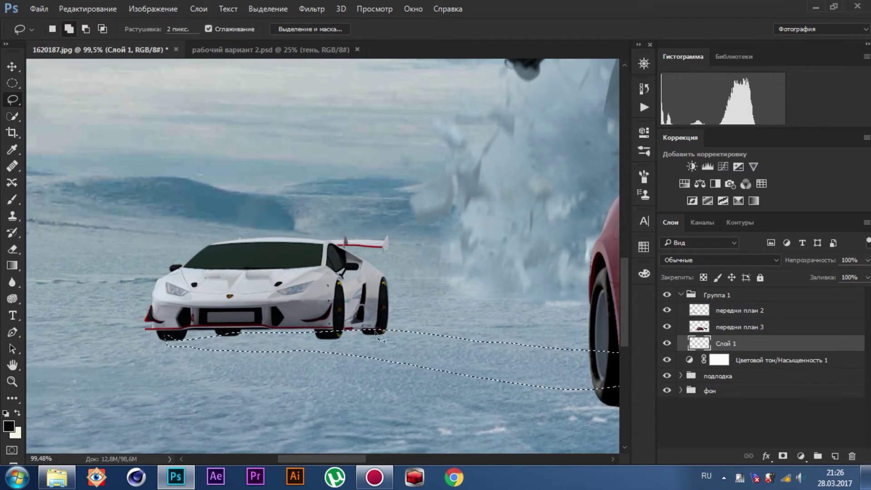
left_click_drag(344, 351, 412, 327)
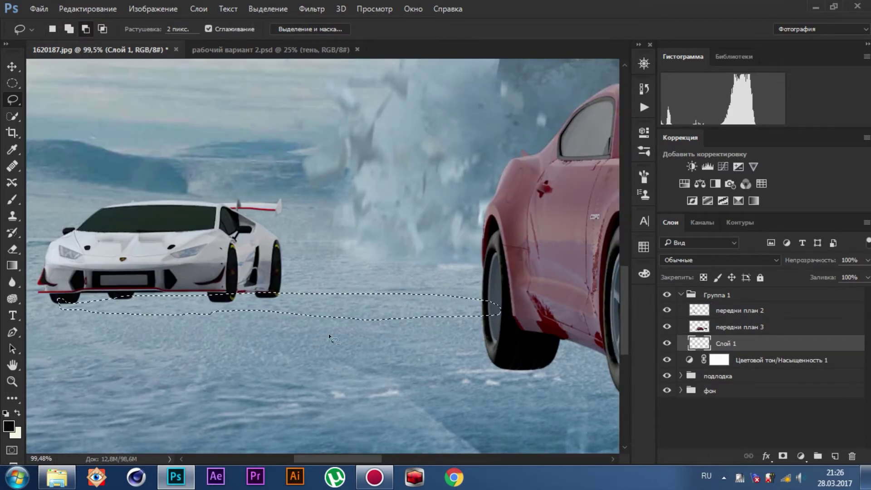
scroll(328, 333, "down", 2)
key("alt+BackSpace")
scroll(329, 334, "down", 4)
key("ctrl+d")
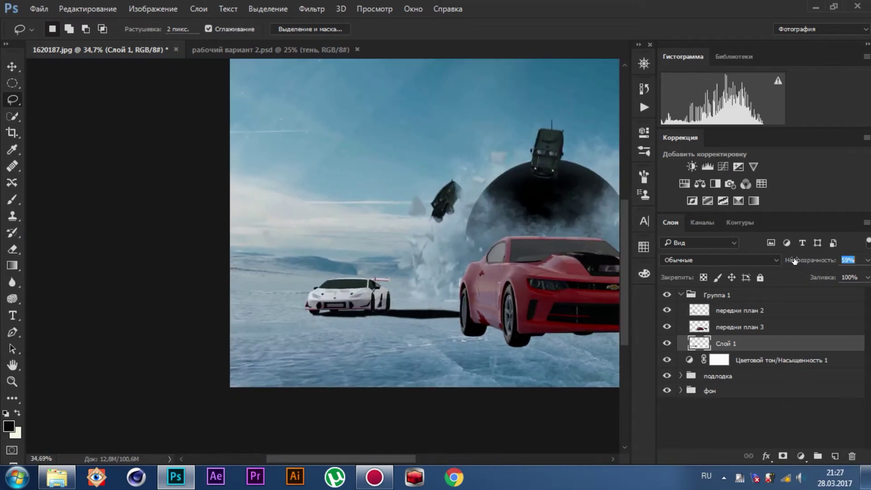
Soften the shadow layer with a Gaussian Blur.
left_click(699, 343)
left_click(312, 9)
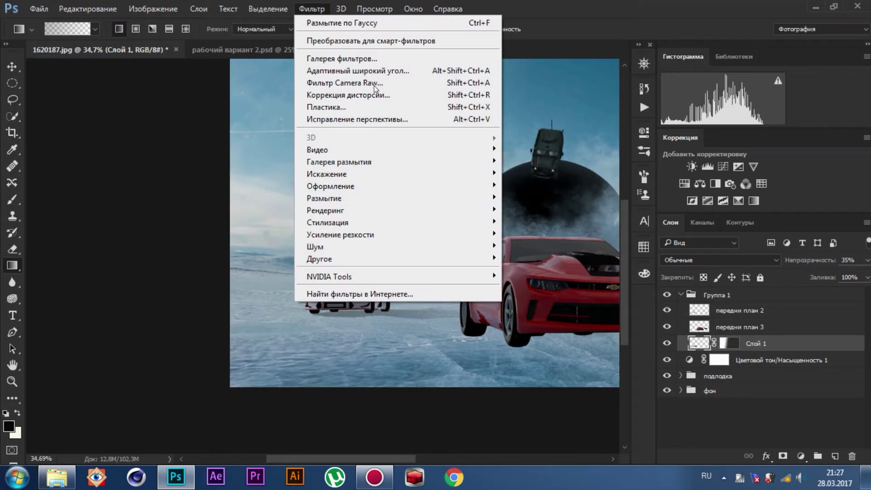
left_click(370, 19)
left_click(662, 92)
On a new layer, fill a tight dark shadow under the white car's wheels.
key("l")
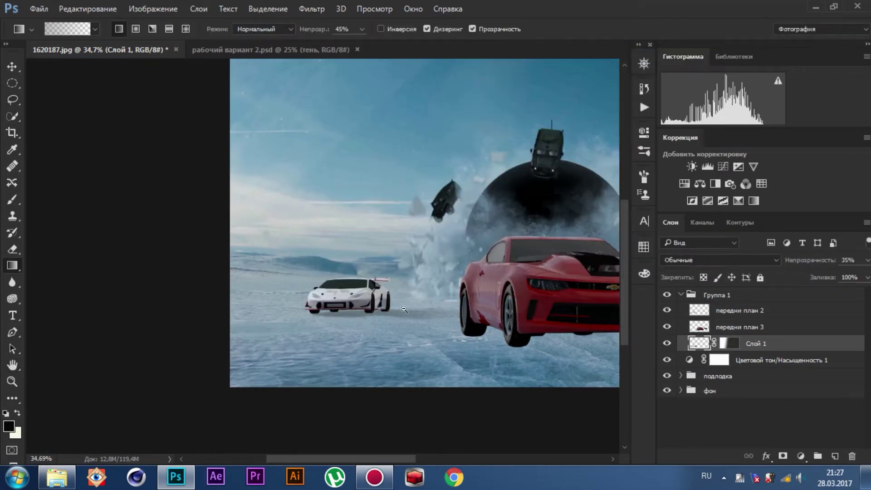
scroll(345, 326, "up", 4)
scroll(331, 361, "up", 3)
key("ctrl+j")
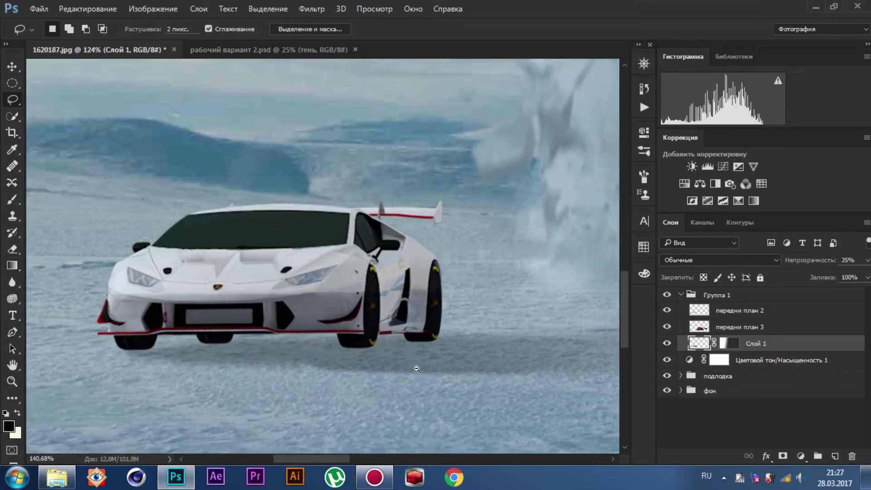
scroll(207, 337, "up", 3)
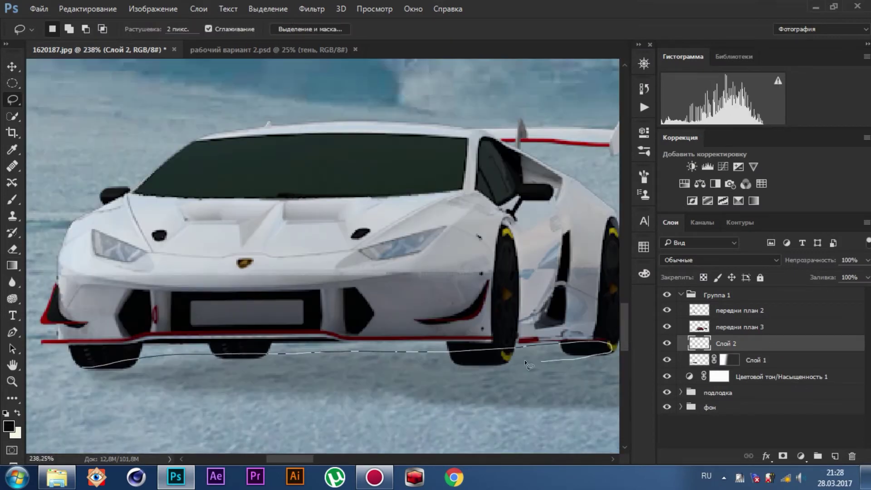
left_click_drag(92, 376, 90, 375)
key("alt+BackSpace")
key("ctrl+d")
key("ctrl+0")
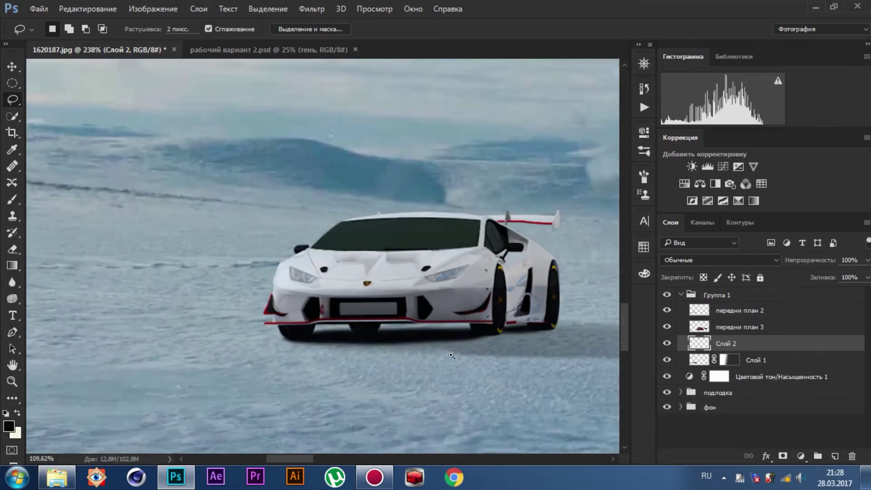
left_click_drag(815, 260, 811, 263)
Outline and fill a dark shadow on the ground under the red car.
mouse_move(411, 366)
left_mouse_down()
mouse_move(444, 278)
mouse_move(345, 291)
left_mouse_up()
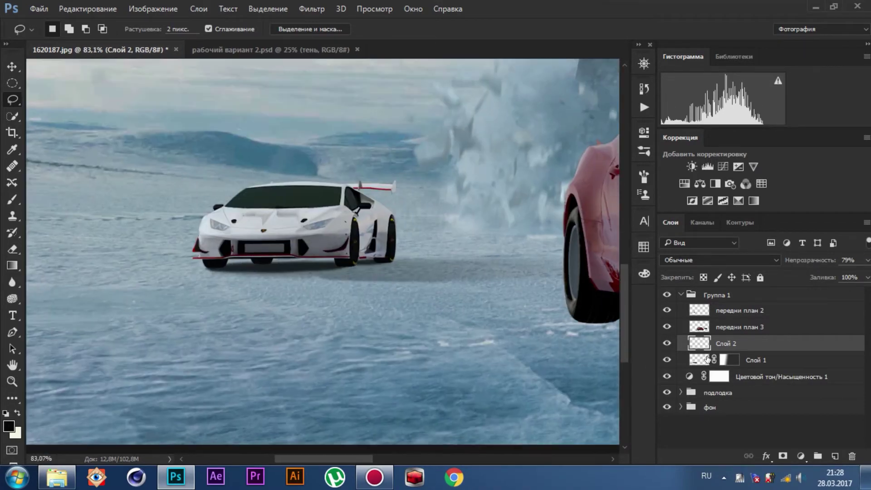
key("alt+bracketleft")
key("b")
key("ctrl+0")
key("l")
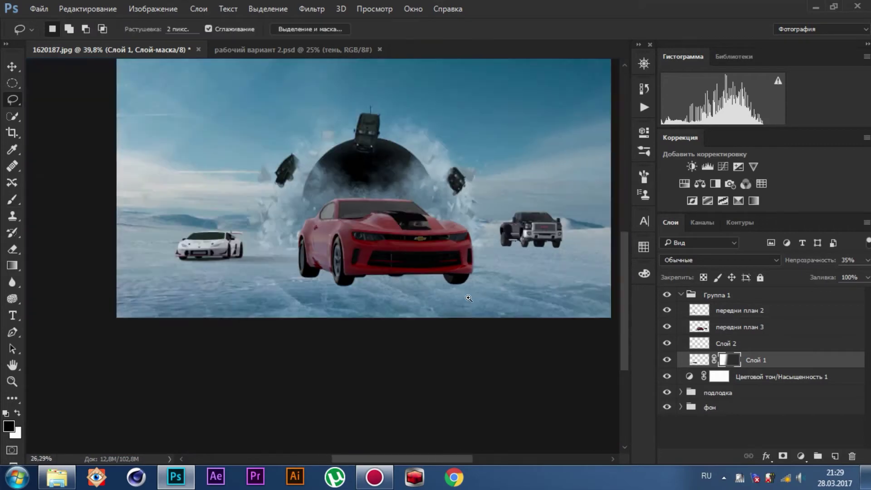
left_click_drag(296, 276, 300, 278)
key("alt+BackSpace")
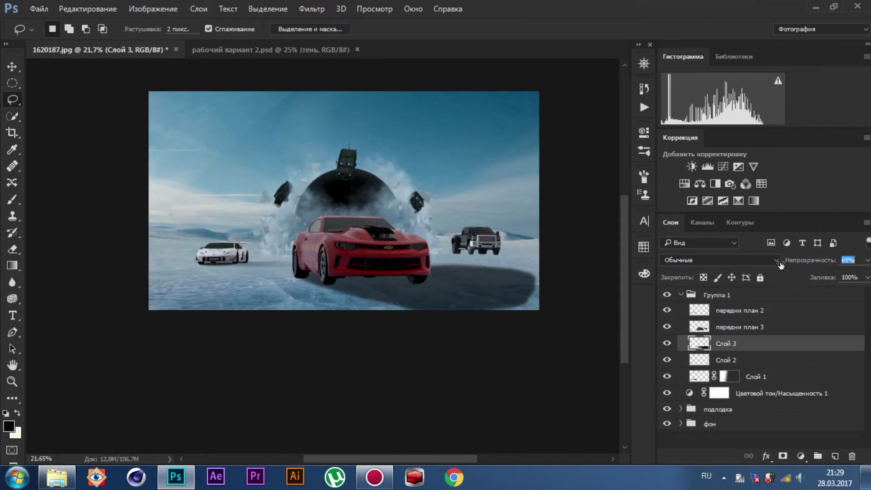
key("g")
key("ctrl+plus")
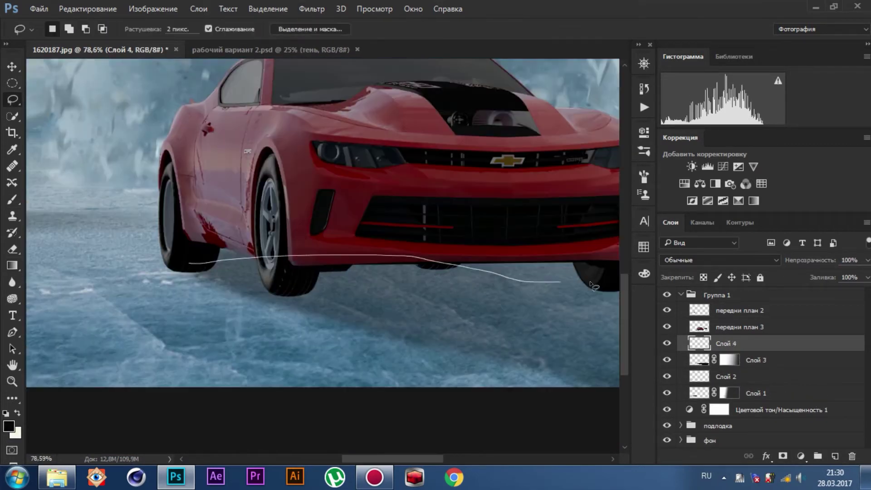
left_click_drag(590, 285, 356, 277)
left_click_drag(195, 304, 91, 277)
left_click_drag(274, 317, 216, 290)
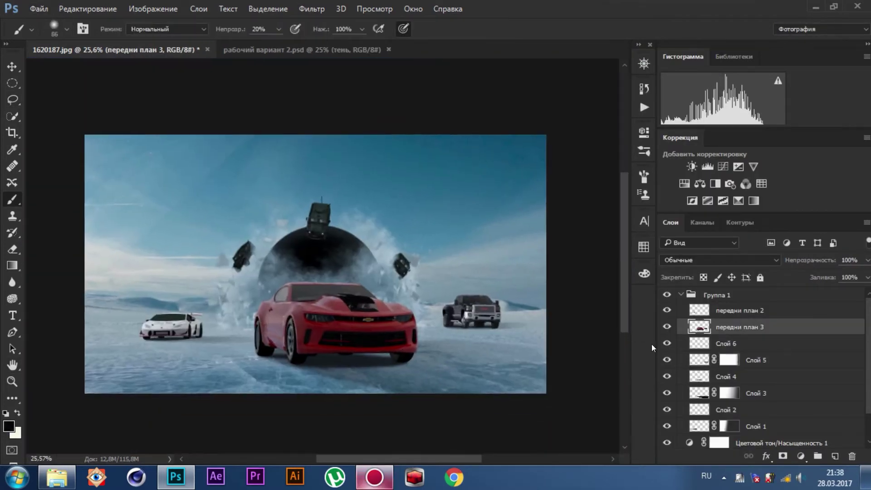
left_click(745, 314)
Rename the shadow layer to тень.
key("i")
key("ctrl+m")
key("ctrl+1")
type("тень")
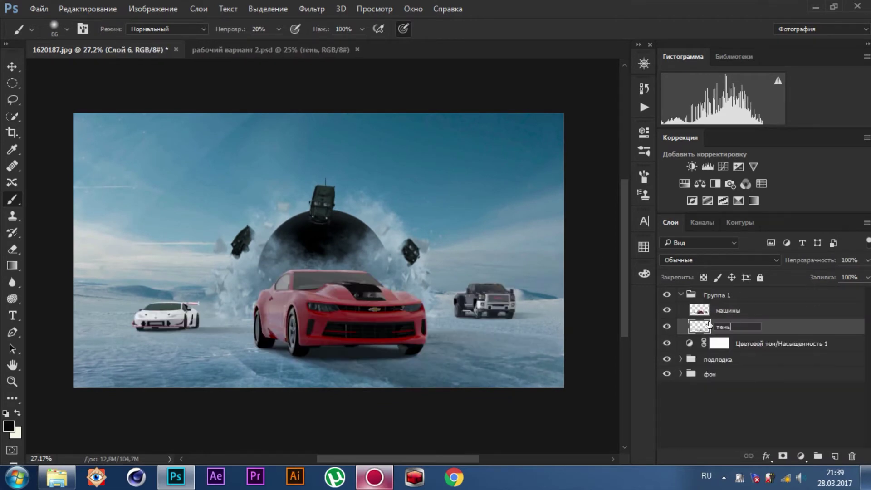
key("Return")
scroll(418, 332, "down", 5)
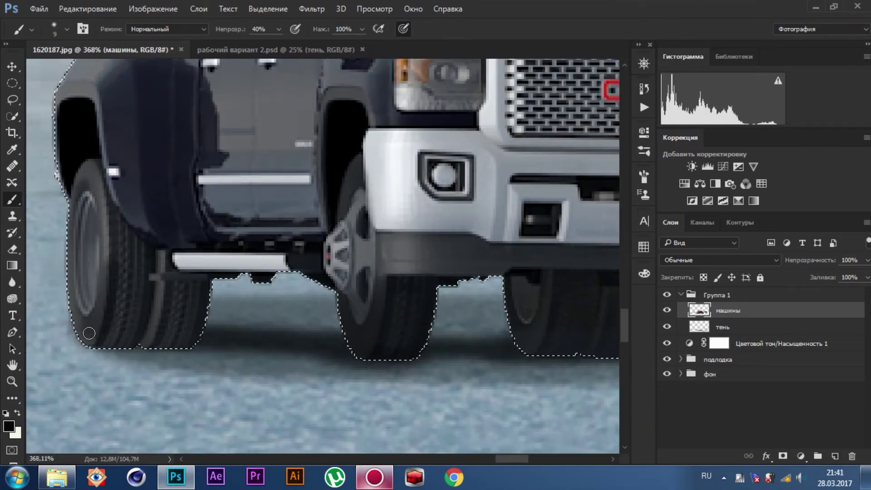
Darken the truck's left rear tire and enlarge the brush.
left_click_drag(89, 333, 135, 317)
scroll(180, 298, "down", 4)
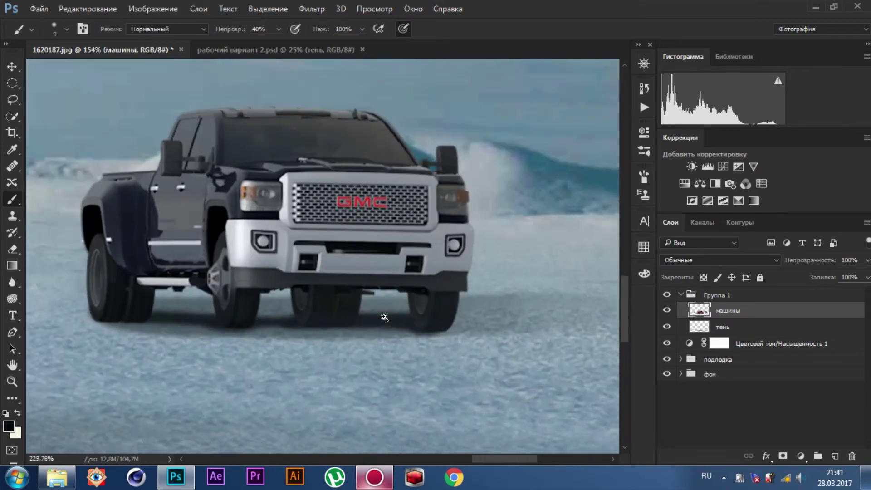
scroll(383, 311, "up", 5)
scroll(376, 292, "right", 3)
key("bracketright")
key("bracketright")
key("bracketright")
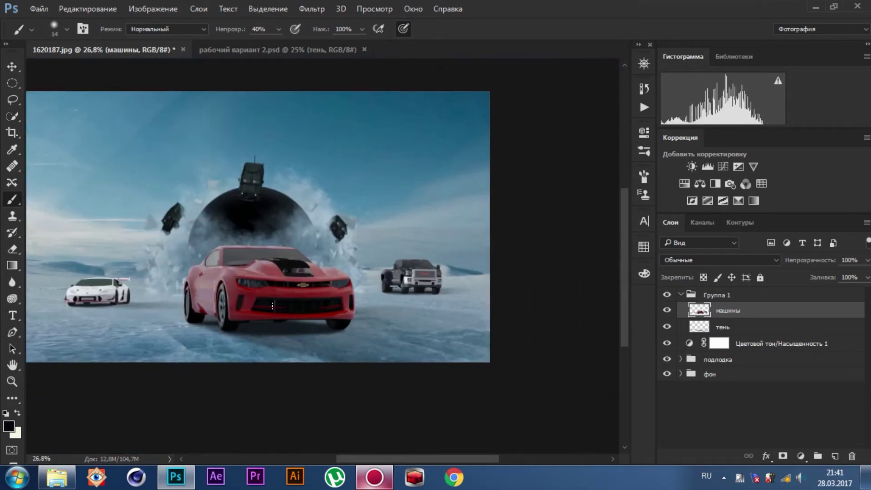
scroll(363, 217, "up", 4)
scroll(363, 218, "up", 3)
Select the red car's hood opening with the Polygonal Lasso and paint it dark.
left_click(196, 214)
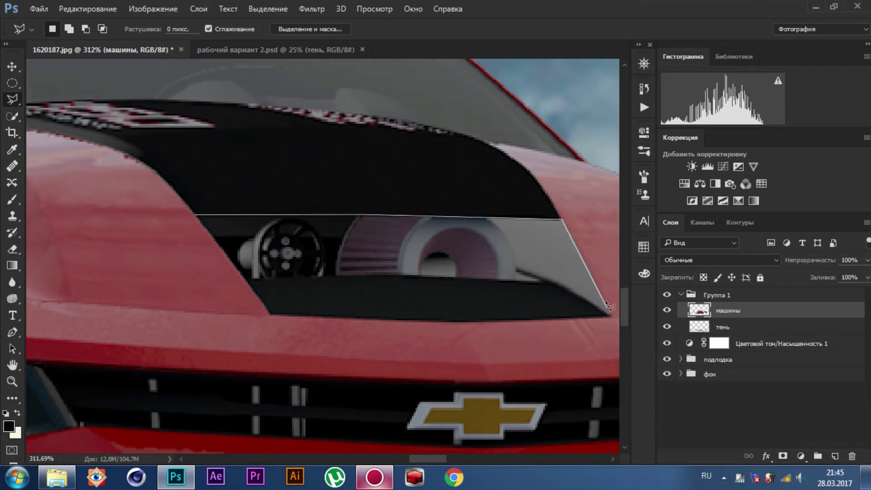
left_click(257, 298)
key("b")
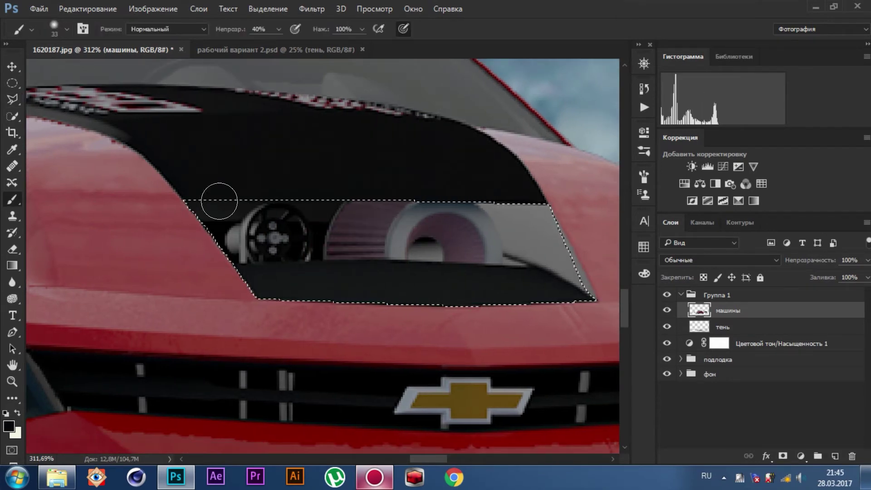
left_click_drag(218, 199, 552, 213)
scroll(506, 225, "down", 10)
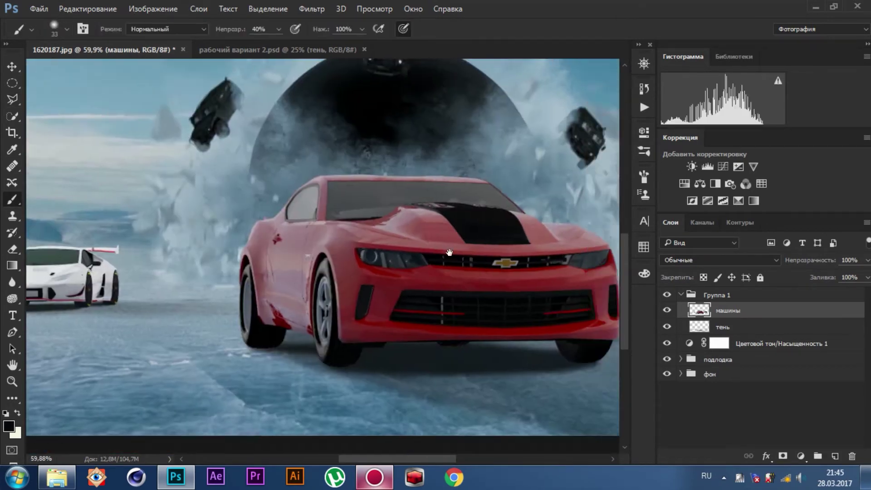
scroll(346, 327, "up", 6)
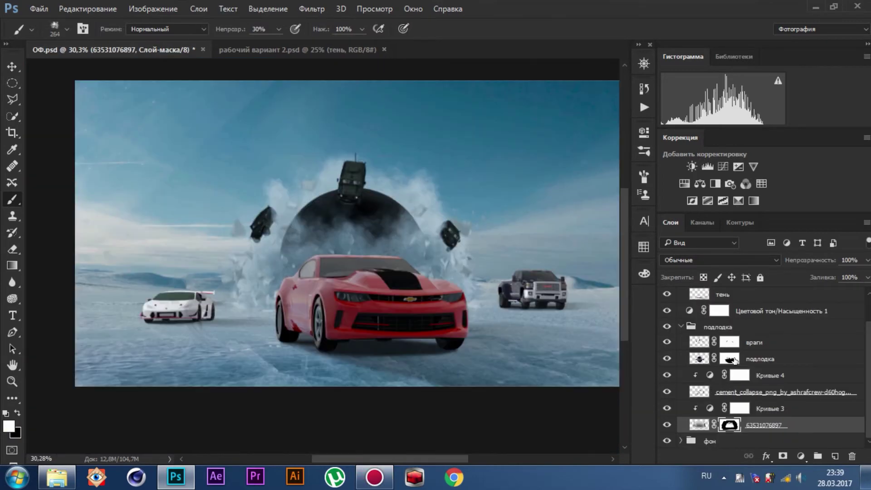
Collapse the подлодка group and add an Inner Glow layer style to the машины layer.
left_click(681, 326)
scroll(405, 245, "down", 2)
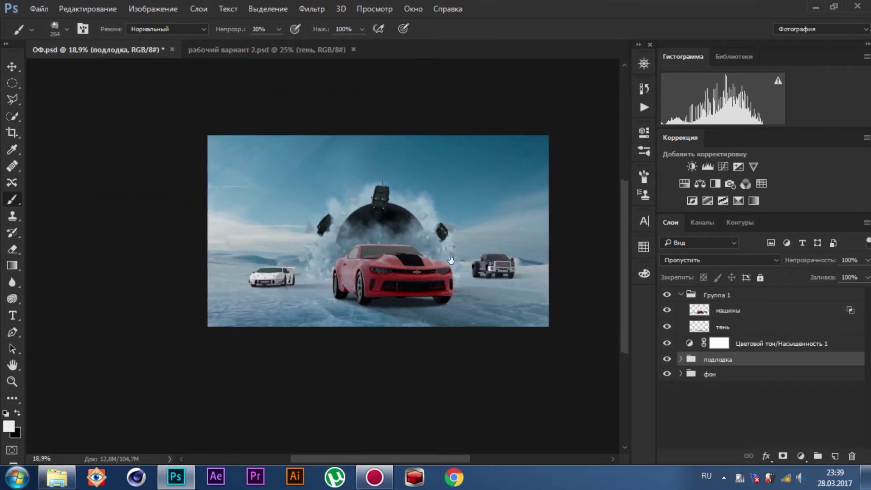
double_click(757, 319)
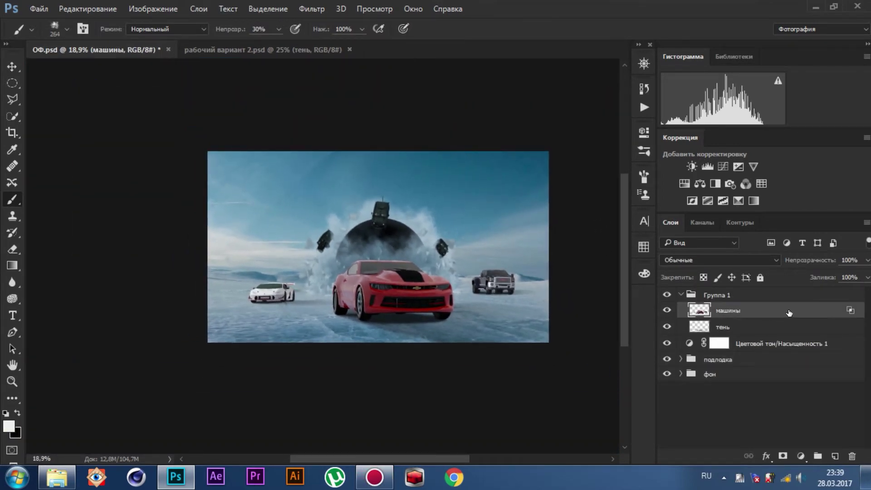
left_click(189, 202)
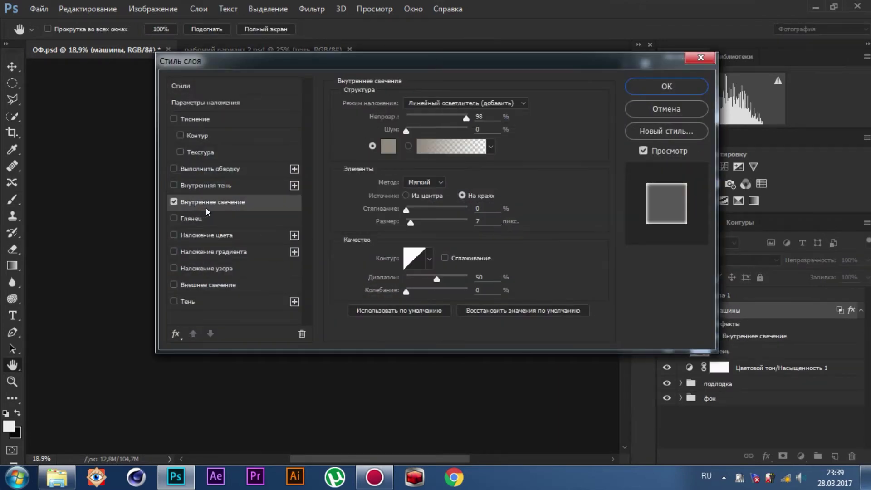
left_click_drag(377, 60, 617, 49)
scroll(356, 281, "up", 4)
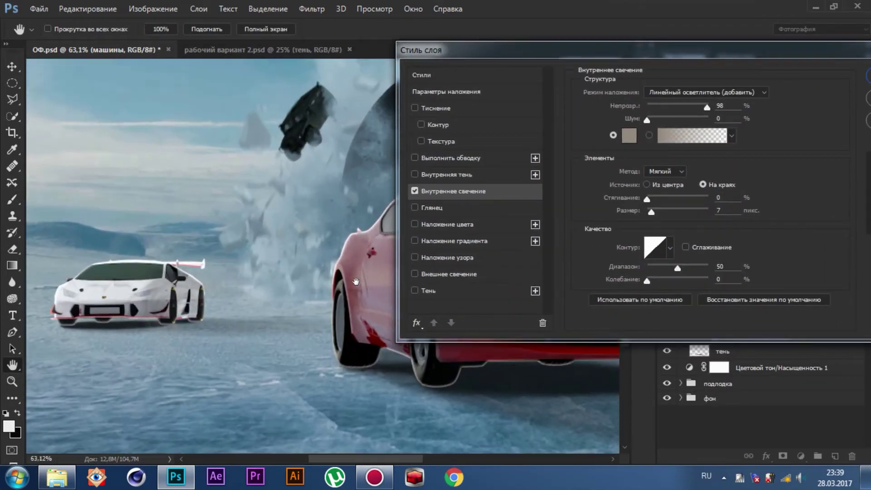
key("Return")
scroll(357, 240, "up", 3)
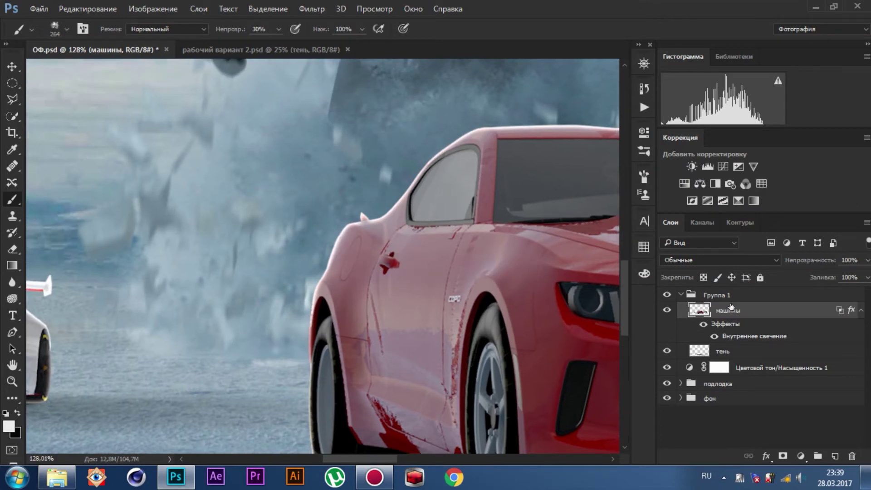
left_click_drag(453, 242, 414, 242)
Turn the inner glow into its own layer and fill its mask with black.
right_click(779, 336)
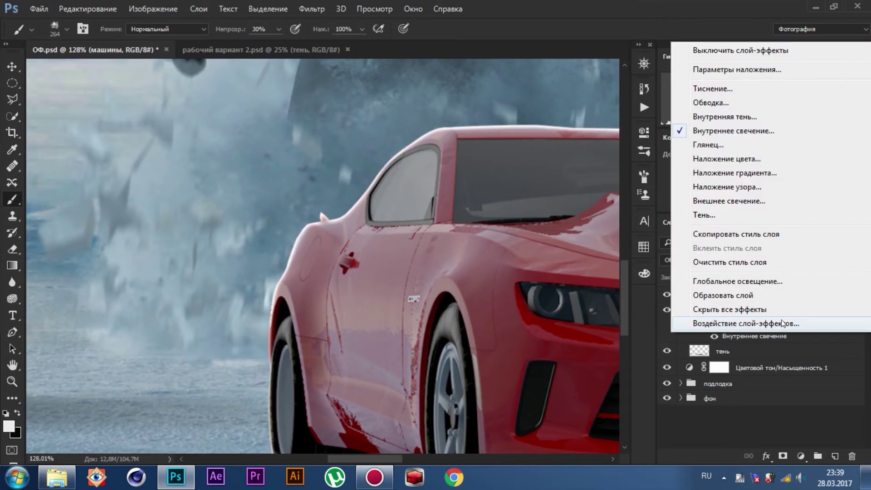
left_click(757, 296)
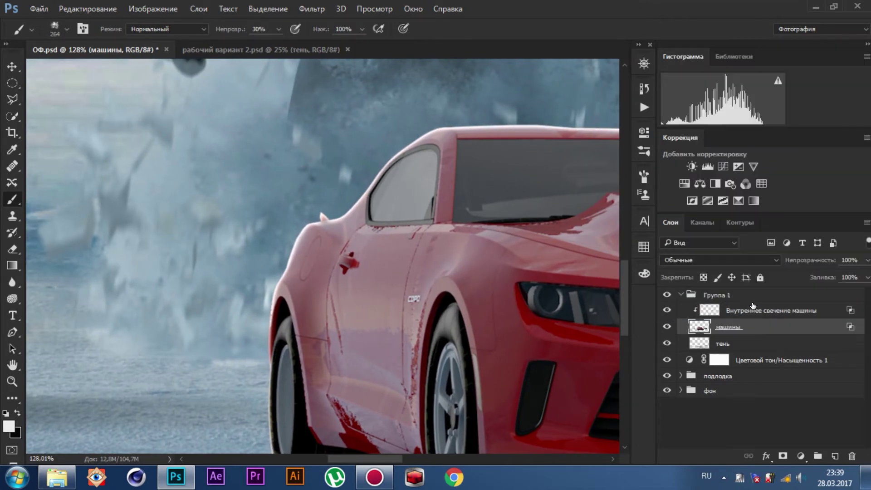
left_click(755, 312)
left_click_drag(499, 279, 439, 293)
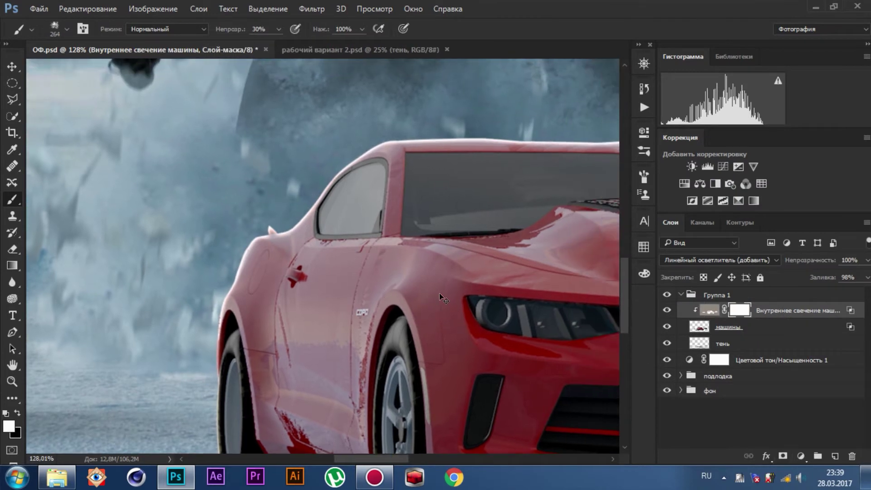
key("ctrl+i")
Choose a soft round brush for painting the glow back in.
right_click(440, 293)
left_click(381, 332)
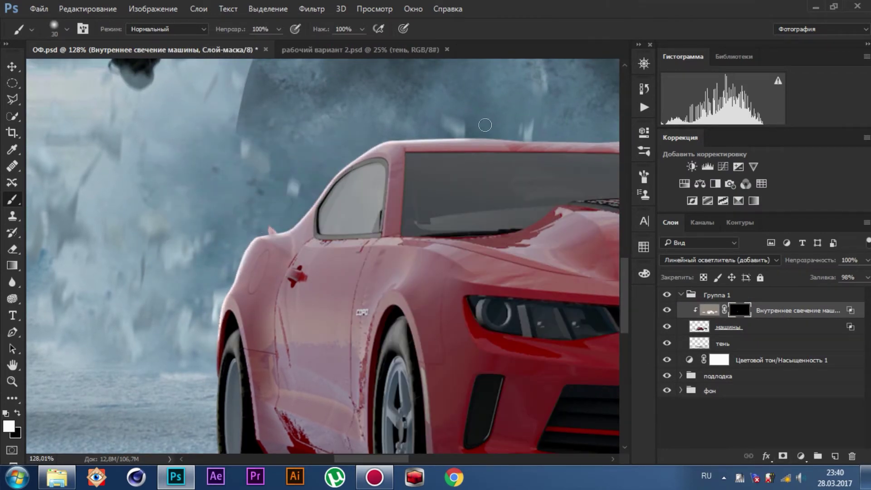
scroll(485, 125, "down", 2)
scroll(346, 416, "down", 2)
scroll(346, 416, "down", 2)
scroll(202, 282, "down", 3)
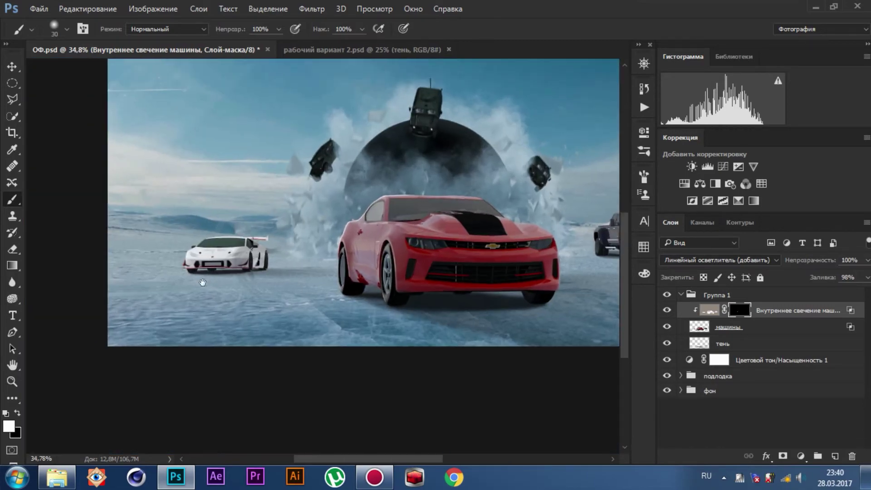
scroll(203, 282, "up", 5)
scroll(267, 202, "down", 3)
scroll(458, 229, "up", 4)
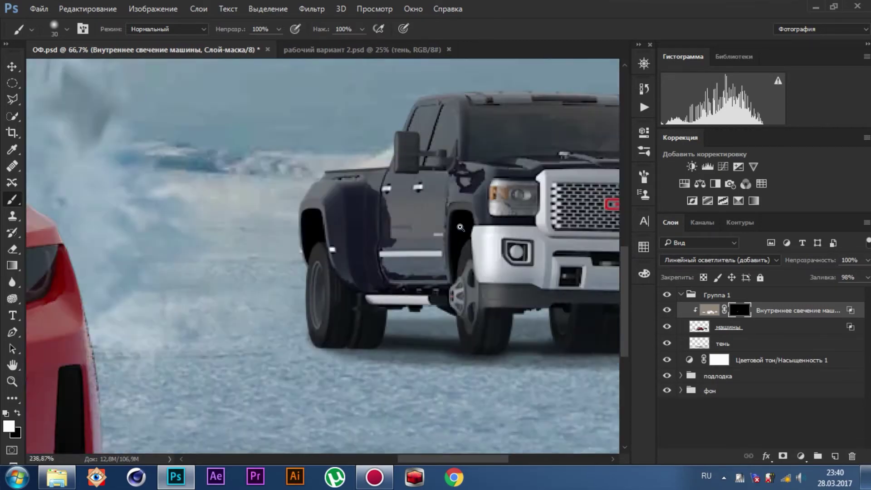
scroll(347, 239, "up", 1)
scroll(347, 239, "down", 4)
scroll(506, 252, "up", 3)
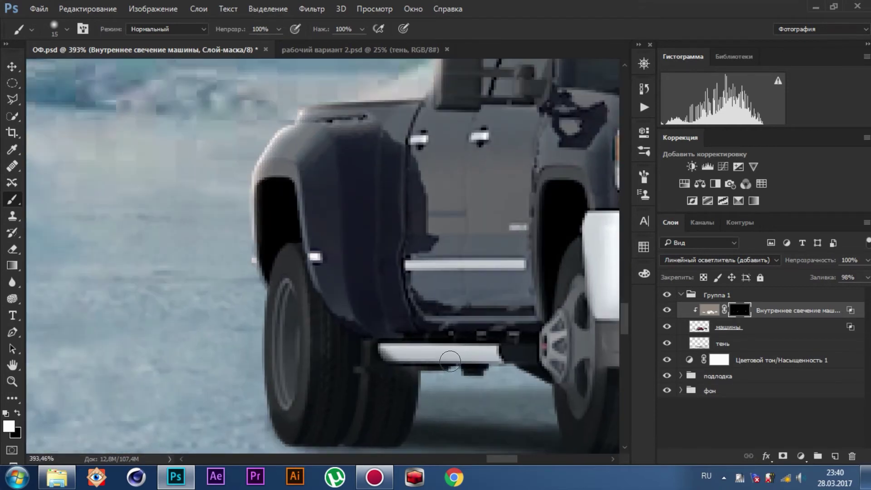
scroll(363, 273, "down", 2)
scroll(278, 323, "down", 2)
scroll(278, 323, "down", 1)
Add a new empty layer in Linear Light mode and shrink the brush for fine detail.
key("ctrl+shift+alt+n")
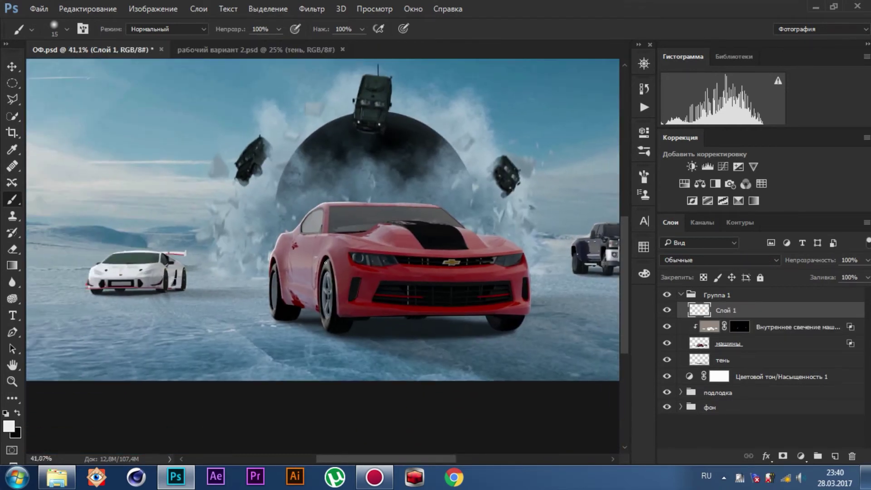
left_click(719, 260)
left_click(702, 161)
scroll(278, 275, "up", 2)
scroll(278, 275, "up", 1)
scroll(318, 264, "up", 3)
key("bracketleft")
key("bracketleft")
key("bracketleft")
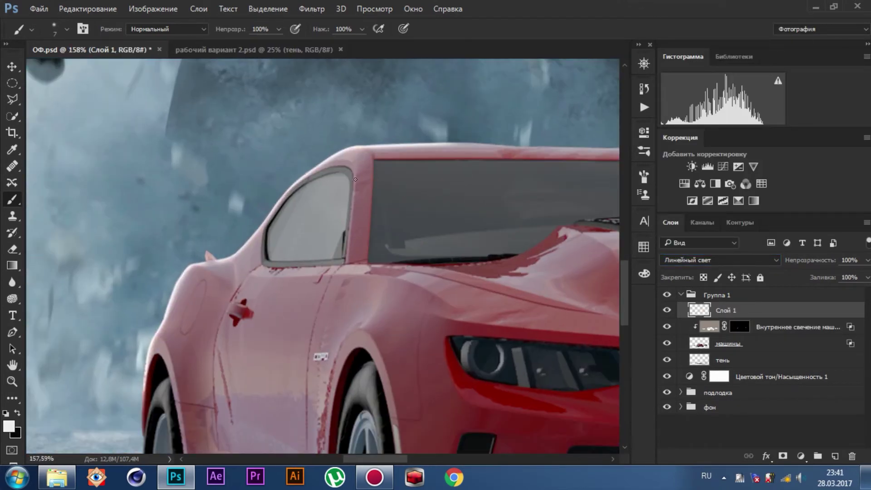
Look over the red car and pickup truck, then choose Gaussian Blur for the layer.
scroll(342, 256, "up", 1)
scroll(355, 157, "down", 4)
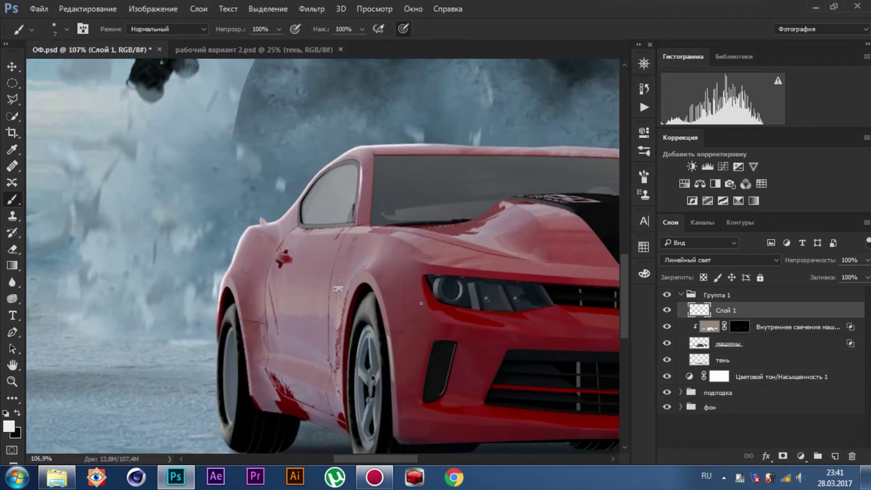
scroll(356, 157, "up", 3)
scroll(409, 227, "down", 4)
scroll(503, 300, "up", 1)
scroll(503, 300, "up", 3)
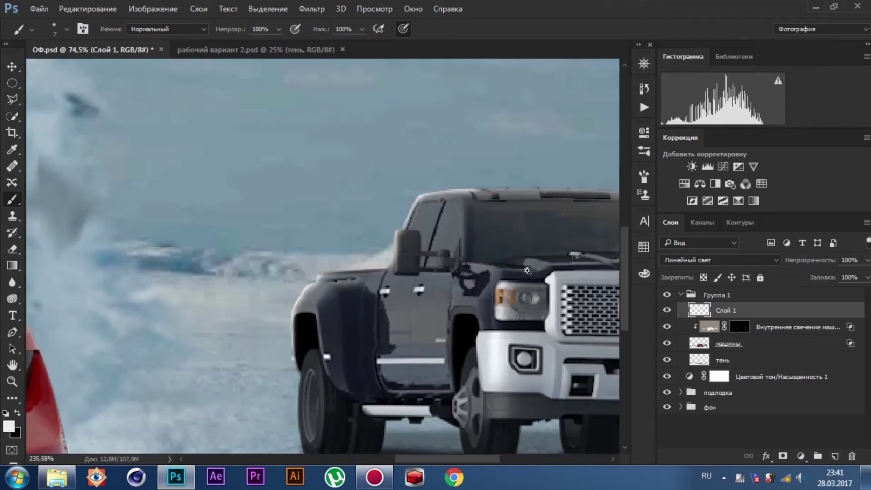
scroll(393, 289, "up", 1)
scroll(273, 340, "up", 1)
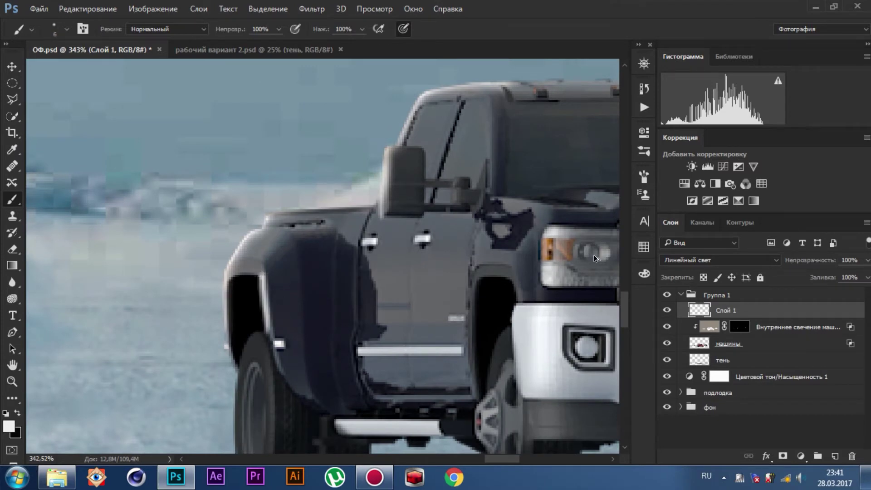
scroll(295, 281, "right", 2)
scroll(340, 236, "right", 2)
scroll(386, 204, "right", 2)
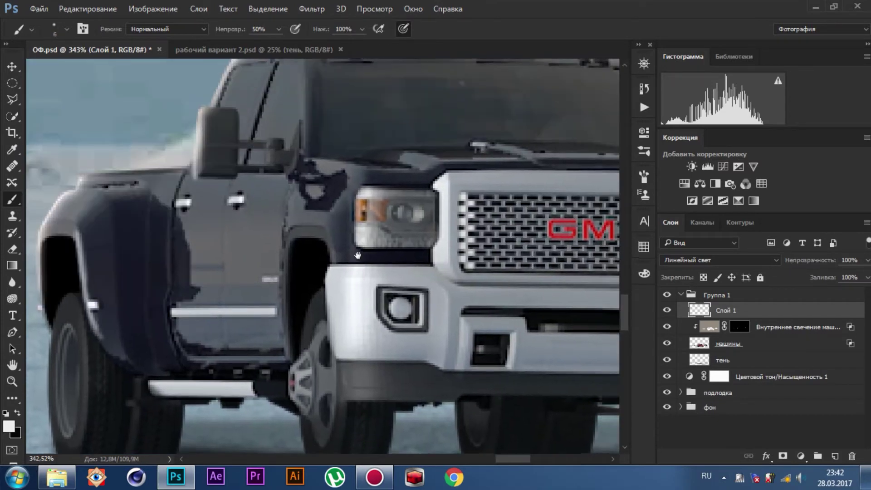
scroll(291, 309, "down", 3)
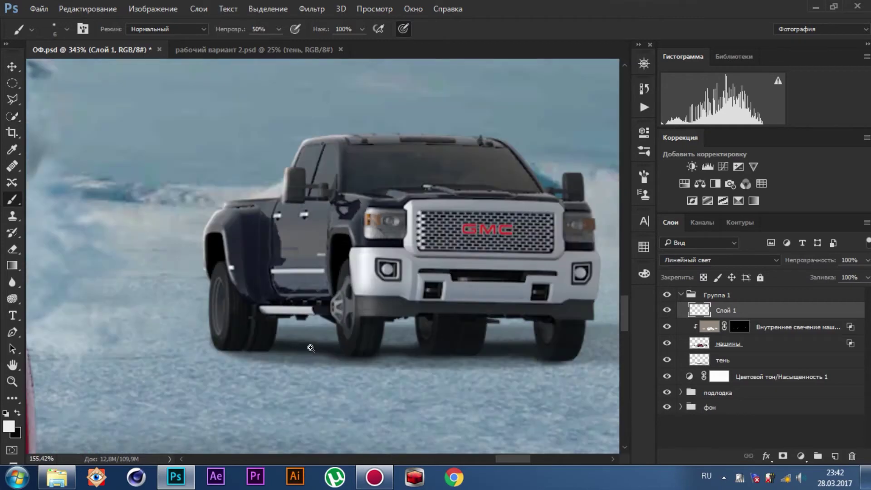
scroll(181, 372, "up", 3)
scroll(136, 405, "up", 1)
scroll(237, 398, "down", 5)
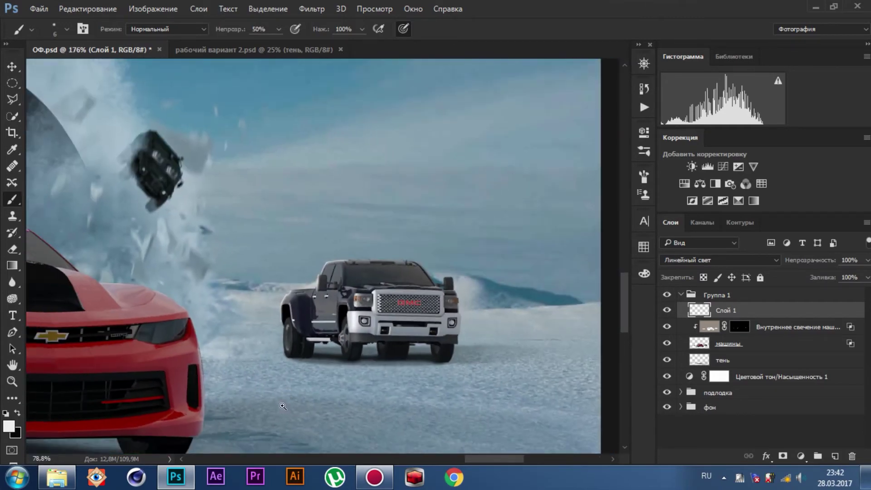
scroll(236, 398, "down", 3)
left_click(312, 9)
left_click(605, 242)
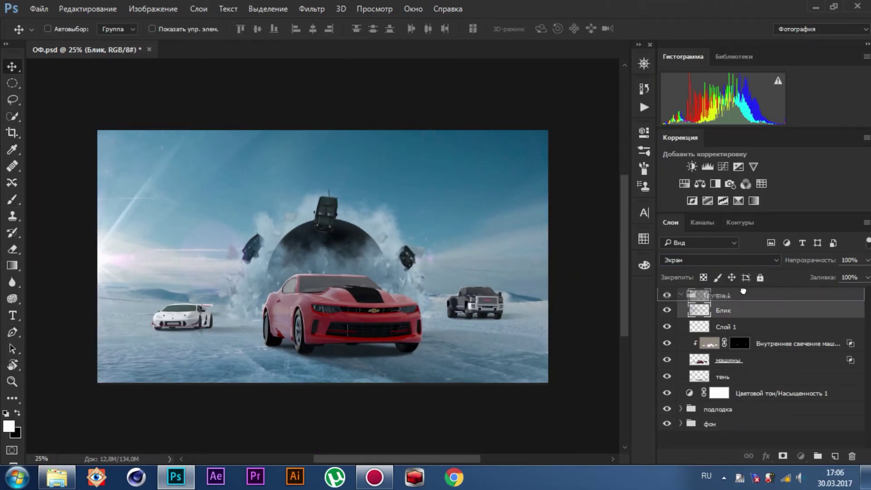
Copy the red car to a layer below Слой 1 and flip it beneath the car as a reflection.
key("ctrl+alt+z")
key("ctrl+alt+z")
key("ctrl+alt+z")
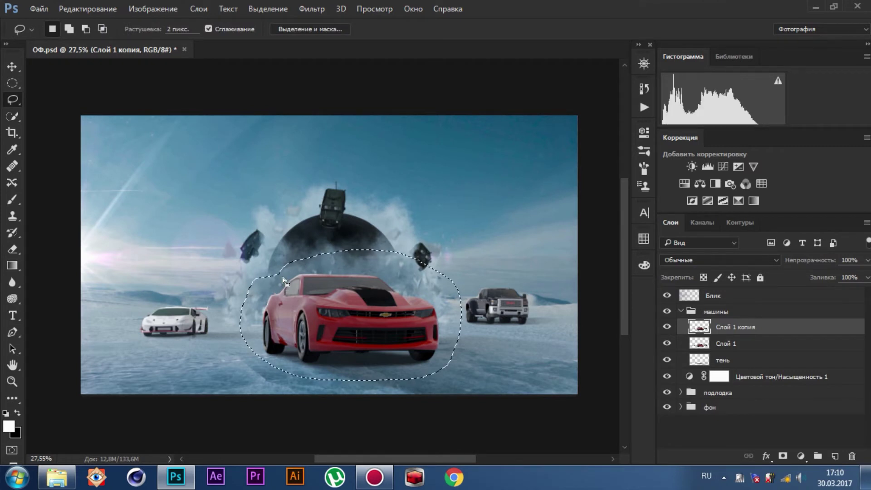
key("ctrl+j")
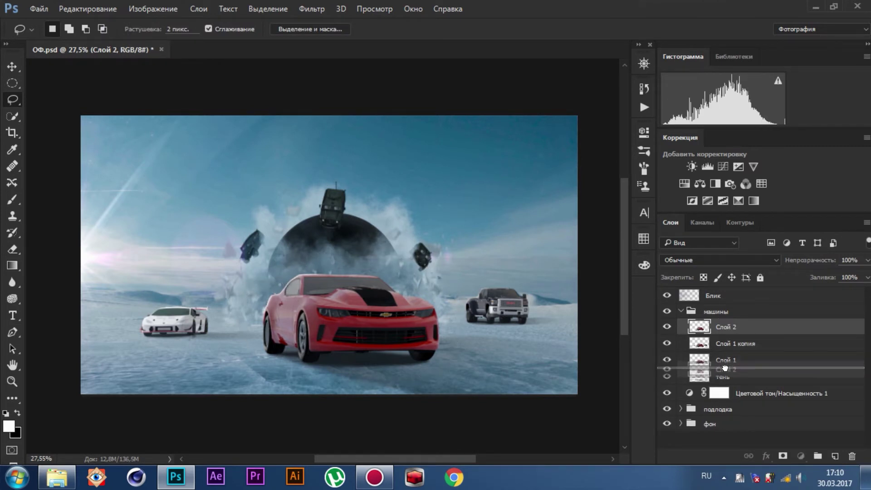
left_click_drag(724, 328, 725, 369)
key("ctrl+t")
right_click(384, 335)
left_click(434, 313)
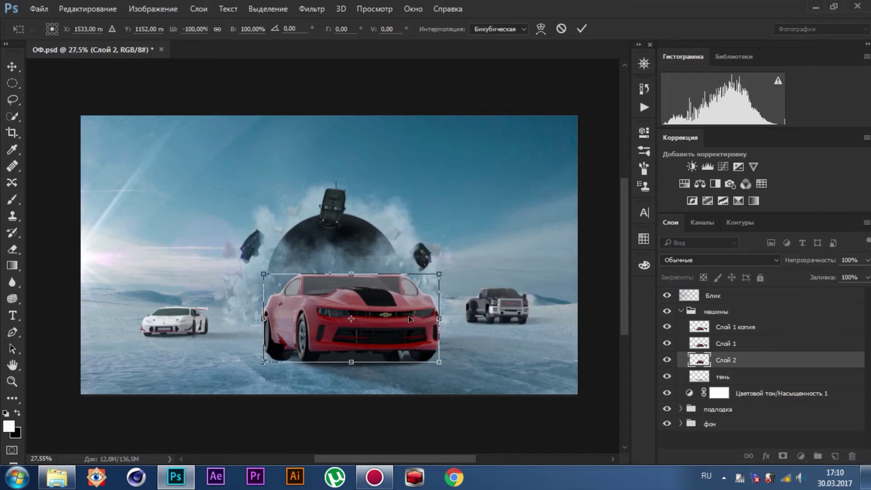
right_click(403, 327)
left_click(436, 321)
mouse_move(398, 310)
left_mouse_down()
mouse_move(392, 379)
mouse_move(378, 336)
left_mouse_up()
Tilt and warp the reflection to fit the ice, then commit the transform.
right_click(394, 155)
left_click(412, 348)
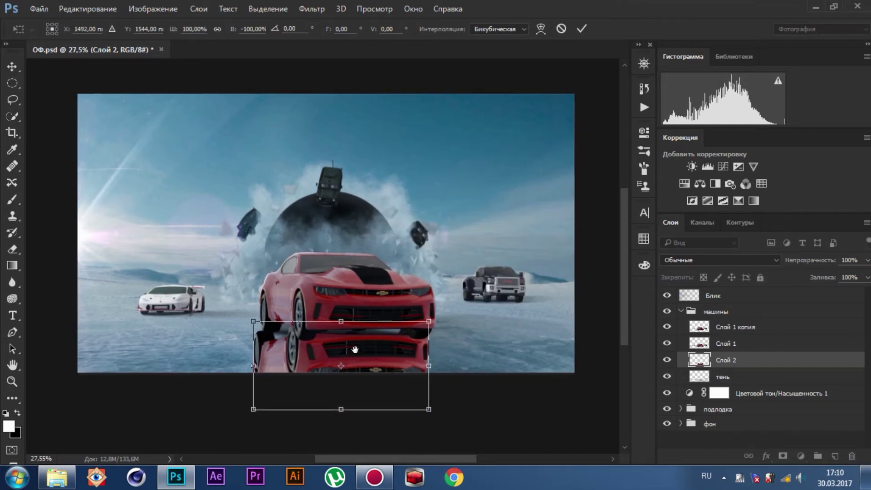
left_click_drag(458, 295, 453, 297)
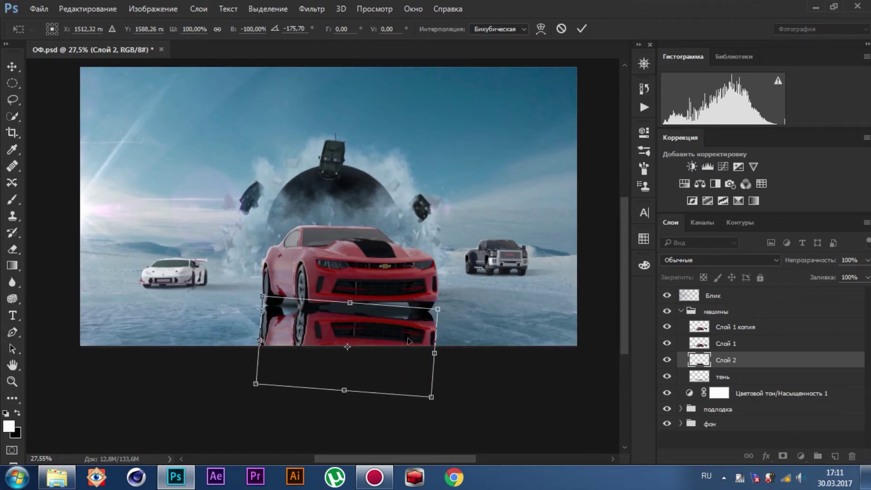
right_click(337, 104)
left_click(372, 196)
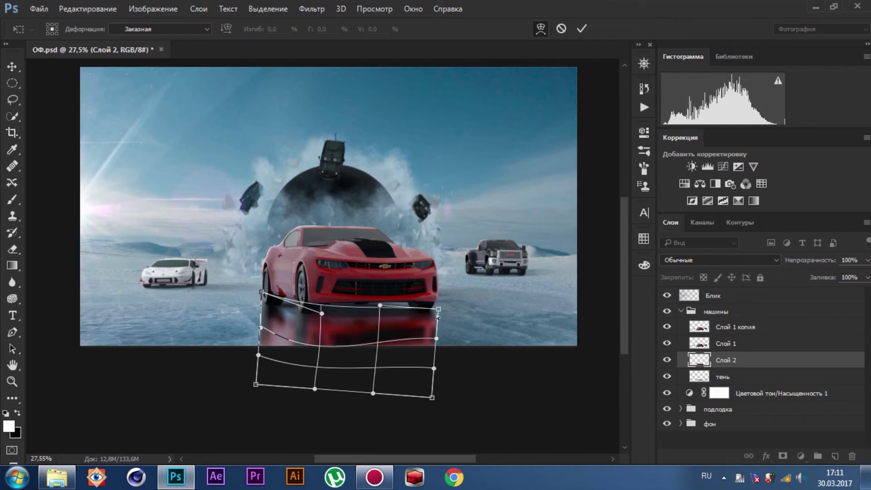
key("Return")
Apply a Motion Blur to the red car's reflection.
key("l")
key("ctrl+minus")
key("ctrl+minus")
key("ctrl+minus")
key("ctrl+0")
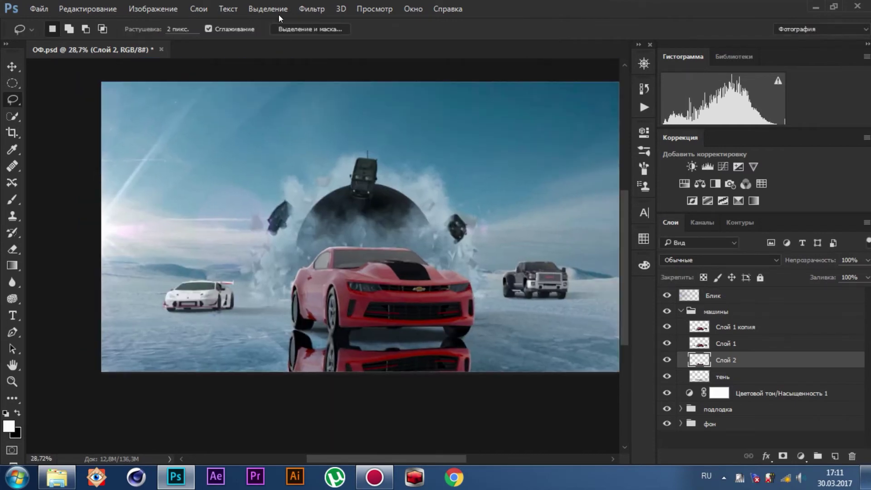
left_click(312, 9)
left_click(587, 247)
key("Return")
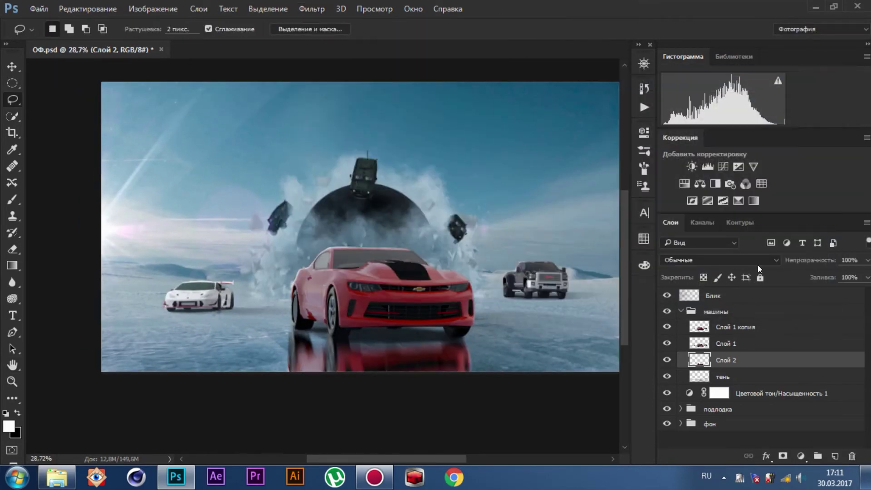
Fade the reflection layer to 40% opacity and zoom in on the red car.
left_click_drag(812, 260, 789, 259)
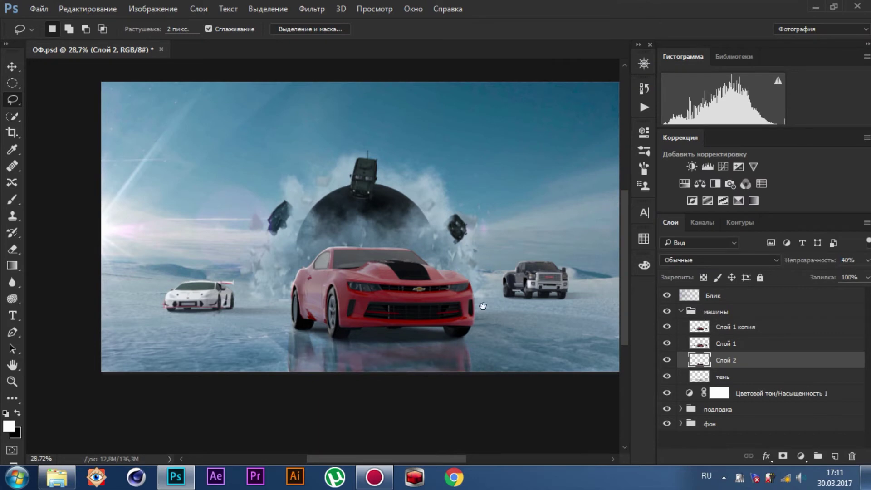
left_click_drag(483, 306, 408, 267)
key("v")
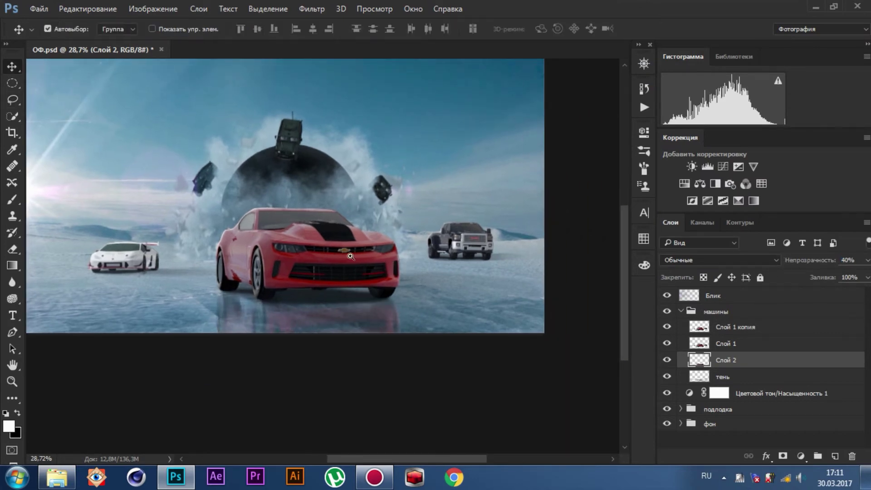
mouse_move(351, 256)
left_mouse_down()
mouse_move(452, 259)
mouse_move(163, 326)
left_mouse_up()
Lasso the white sports car and give it a subtle motion blur.
key("ctrl+0")
key("l")
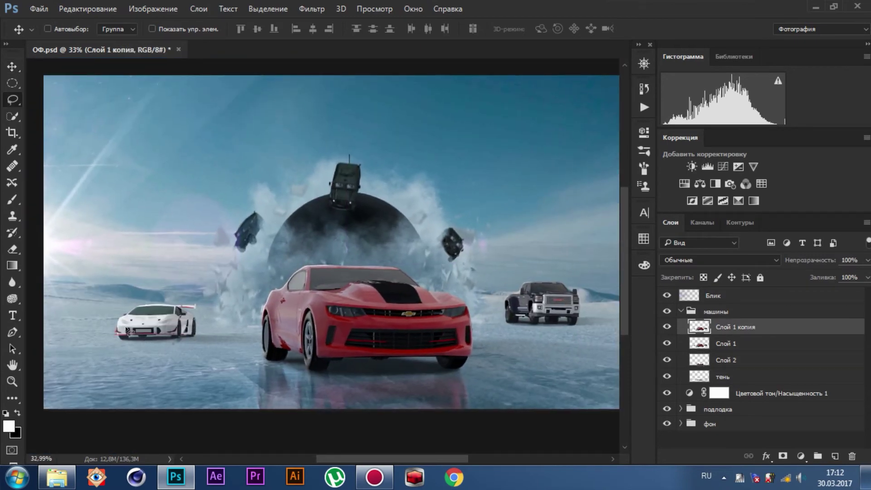
left_click_drag(223, 323, 102, 296)
scroll(118, 327, "up", 3)
left_click(312, 8)
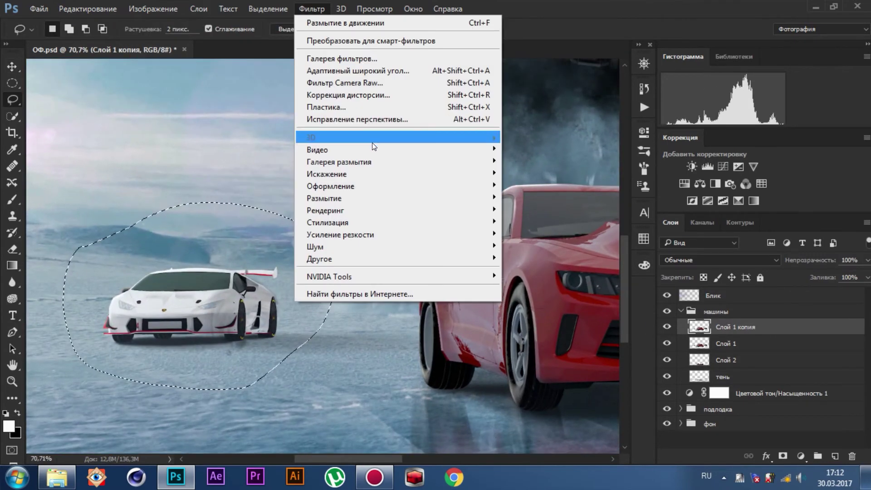
mouse_move(327, 174)
left_click(564, 246)
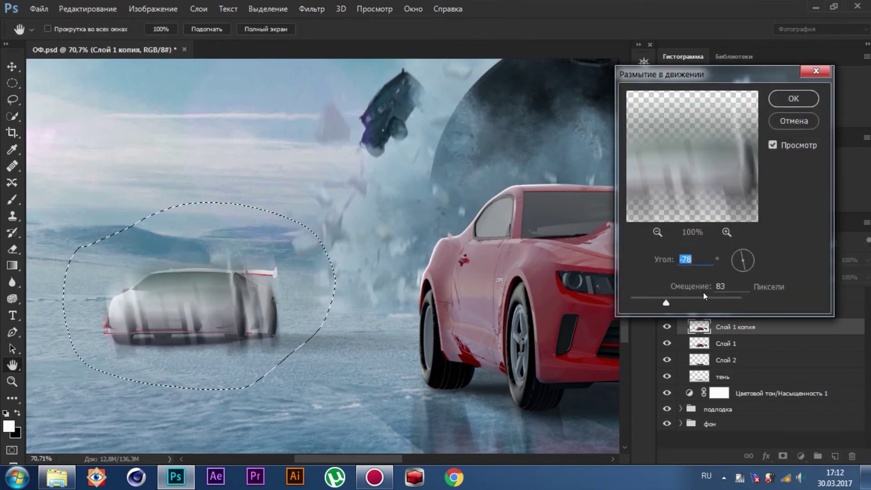
mouse_move(695, 287)
left_mouse_down()
mouse_move(645, 289)
mouse_move(678, 291)
left_mouse_up()
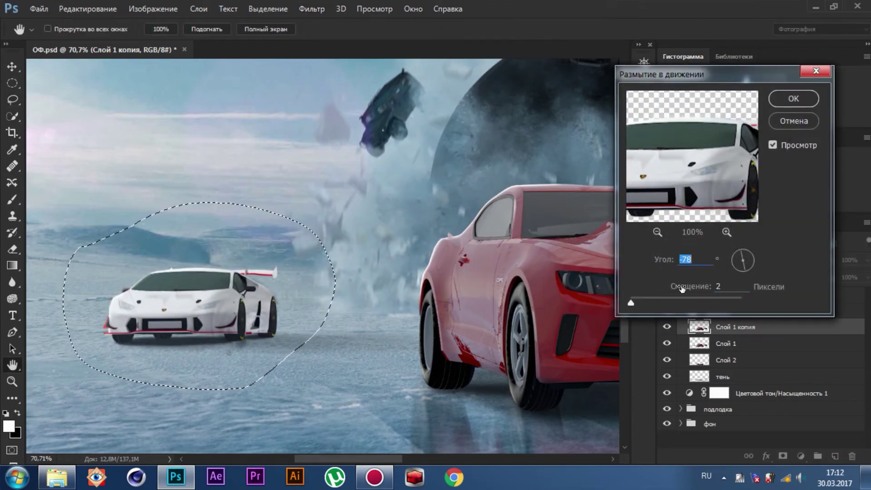
left_click(794, 98)
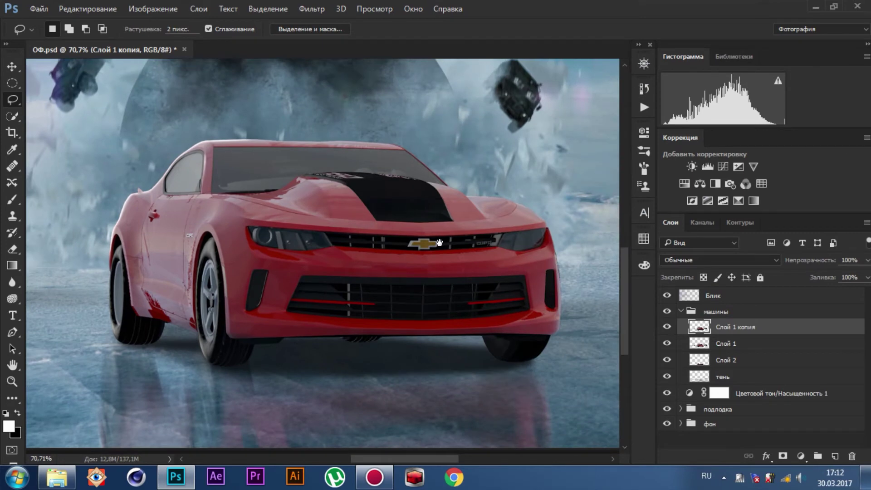
Give the pickup truck a subtle angled motion blur, then clear the selection.
mouse_move(439, 242)
left_mouse_down()
mouse_move(318, 238)
mouse_move(326, 208)
left_mouse_up()
left_click(312, 9)
left_click(545, 247)
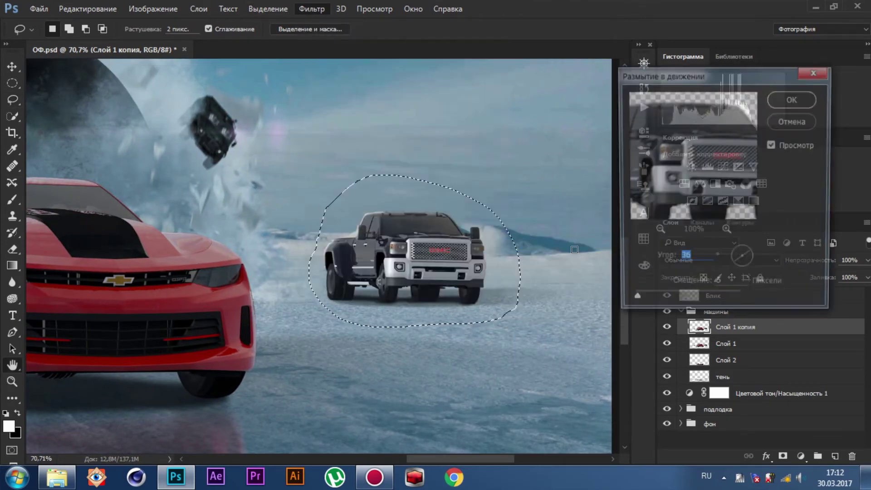
left_click_drag(749, 268, 750, 266)
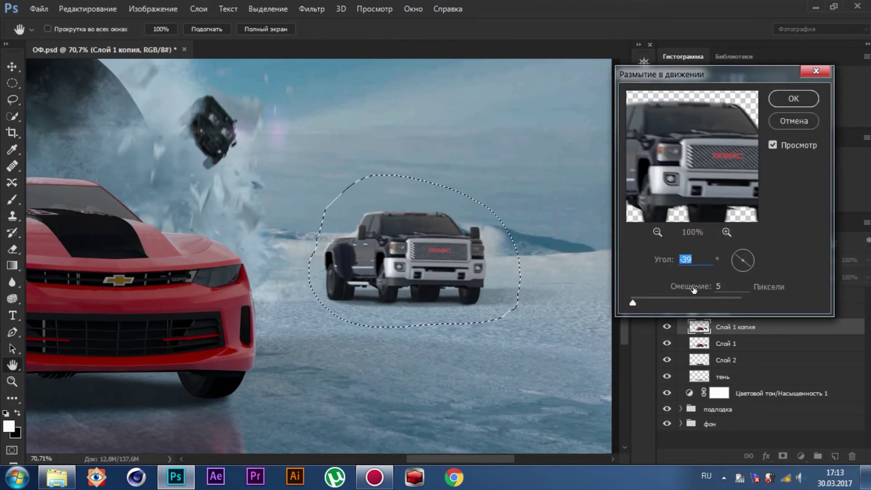
left_click_drag(695, 290, 692, 290)
key("Return")
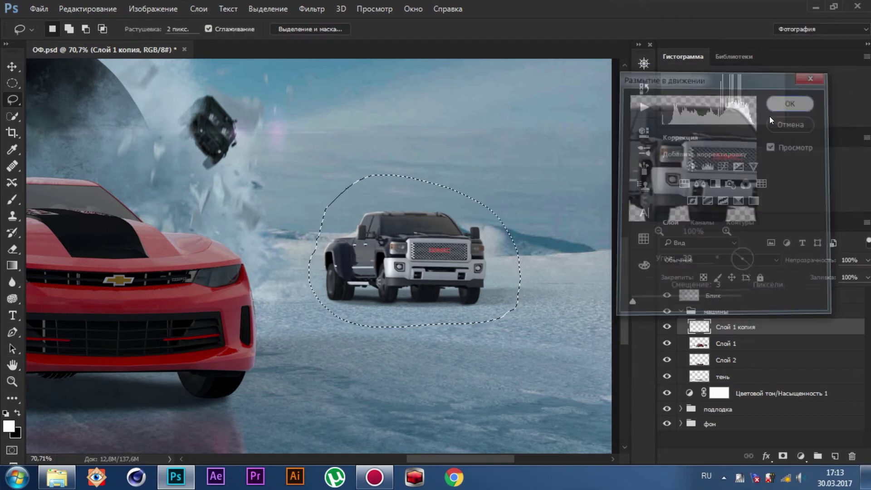
key("ctrl+d")
Duplicate Слой 1 and move the copy to the top of the layer stack.
scroll(313, 320, "down", 3)
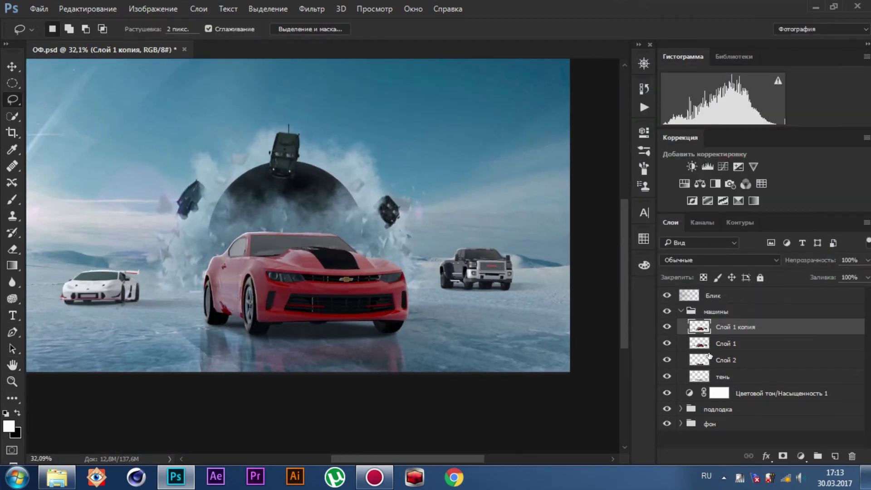
scroll(288, 296, "up", 1)
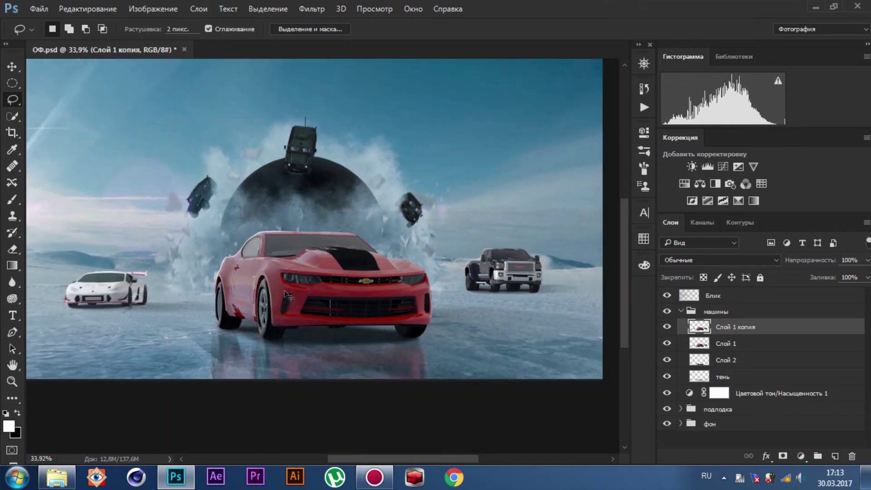
left_click(732, 347)
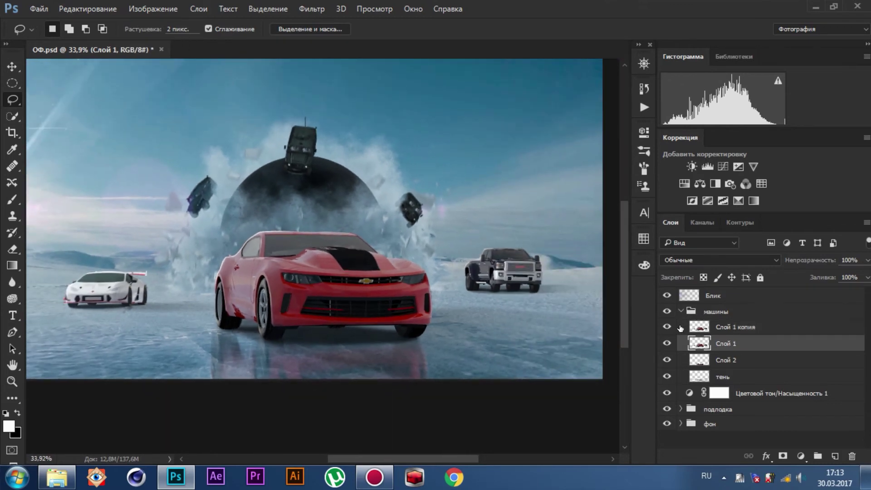
key("ctrl+j")
key("ctrl+bracketright")
scroll(318, 236, "up", 2)
left_click(312, 8)
Give the car copy a strong horizontal motion blur and prepare a larger white brush for masking.
left_click(574, 252)
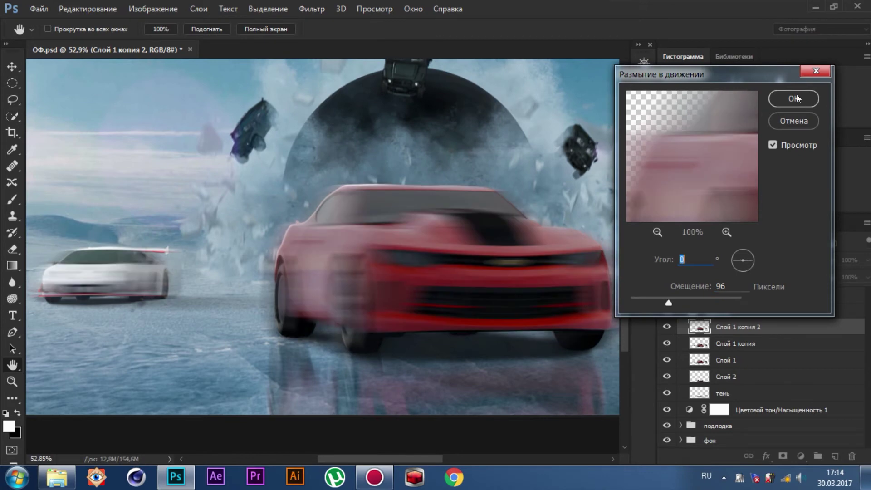
left_click_drag(669, 302, 689, 295)
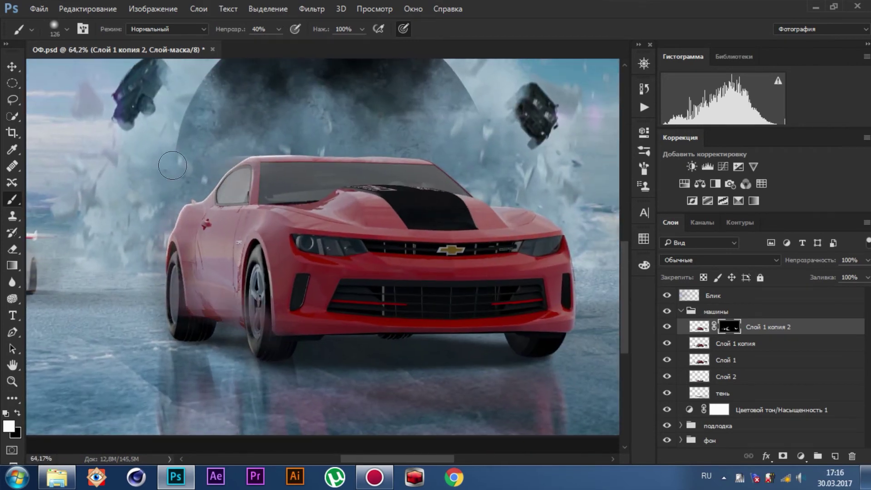
key("ctrl+0")
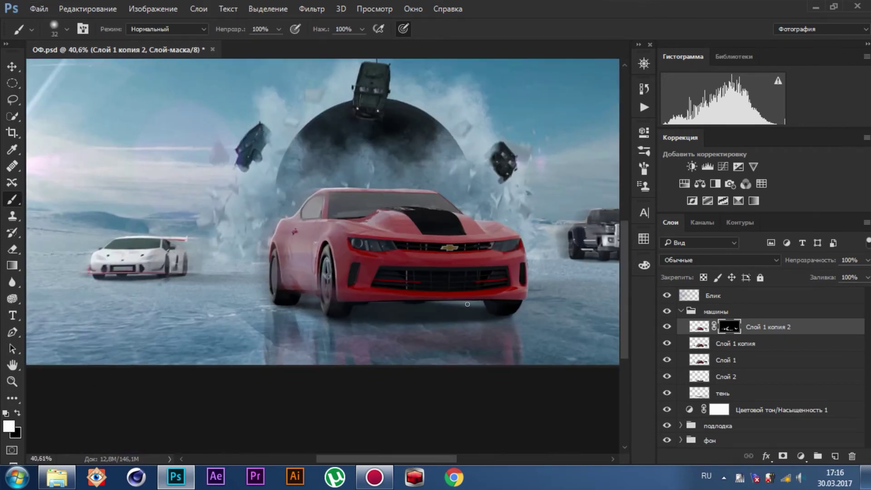
key("x")
key("bracketright")
key("bracketright")
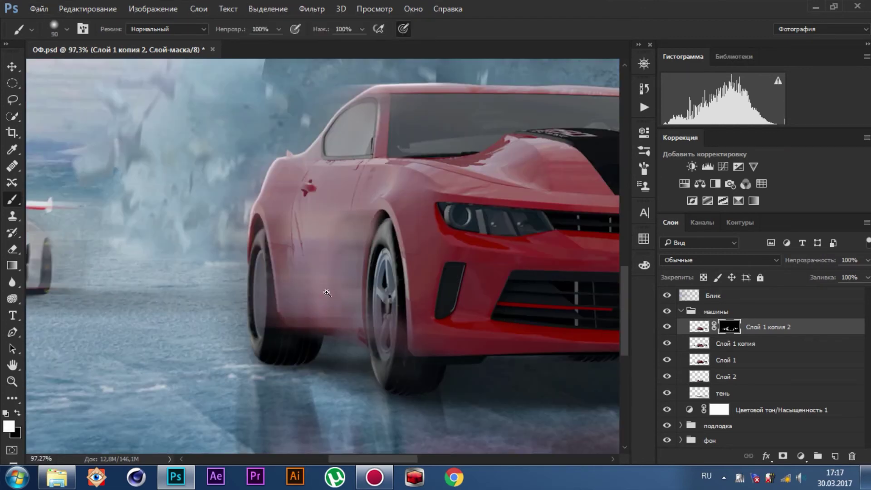
Select Слой 1 копия and zoom in on the red car's front wheel.
left_click_drag(327, 292, 260, 175)
key("ctrl+0")
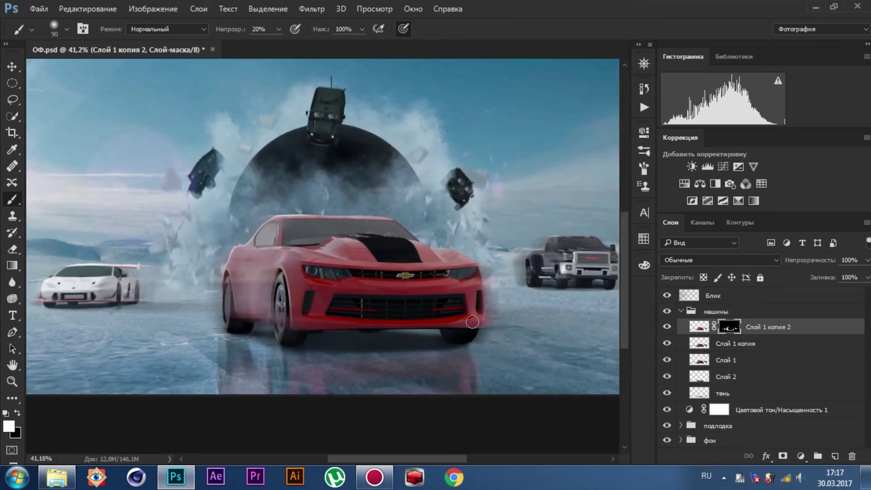
left_click(681, 344)
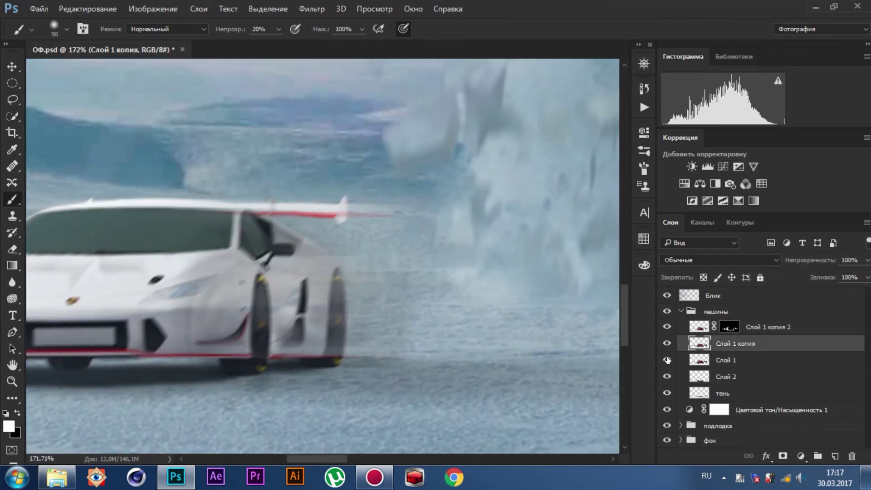
mouse_move(77, 284)
left_mouse_down()
mouse_move(471, 312)
mouse_move(418, 239)
left_mouse_up()
Fit a Spin Blur ellipse to the red car's front wheel, tilt it to match, and apply.
key("ctrl+0")
left_click(312, 9)
left_click(545, 203)
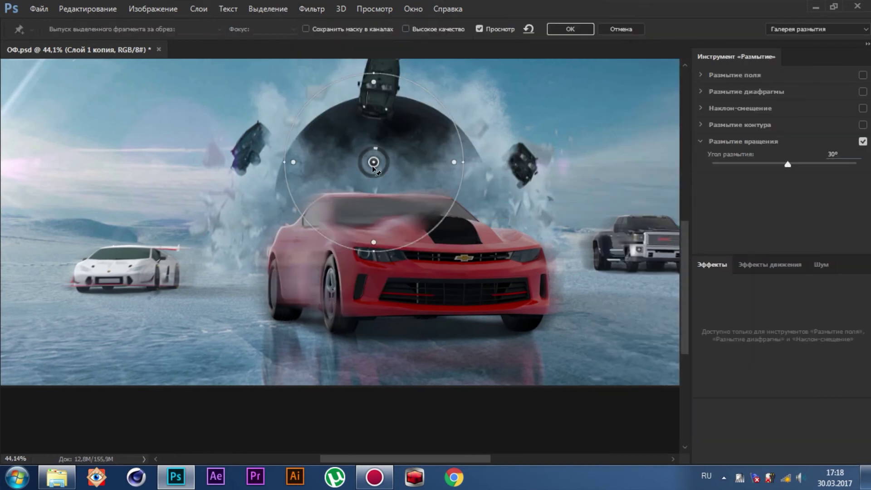
left_click_drag(389, 175, 330, 290)
left_click_drag(411, 291, 344, 289)
left_click_drag(329, 202, 327, 245)
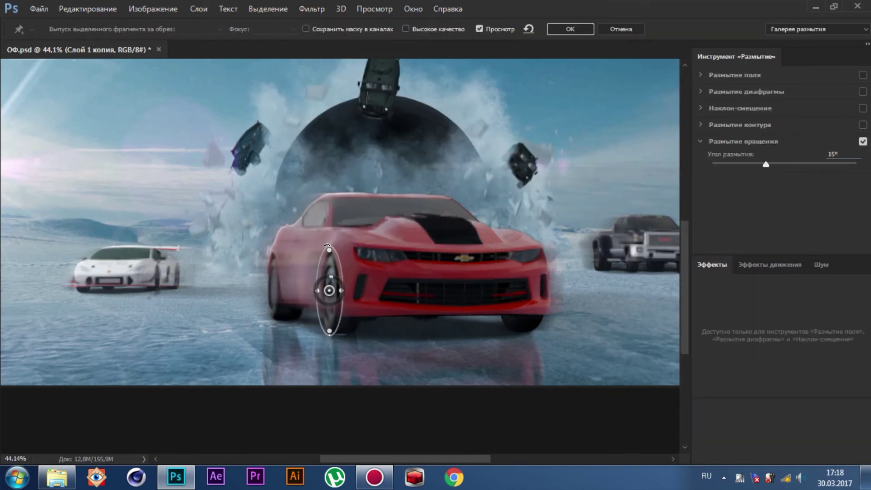
left_click_drag(328, 331, 331, 335)
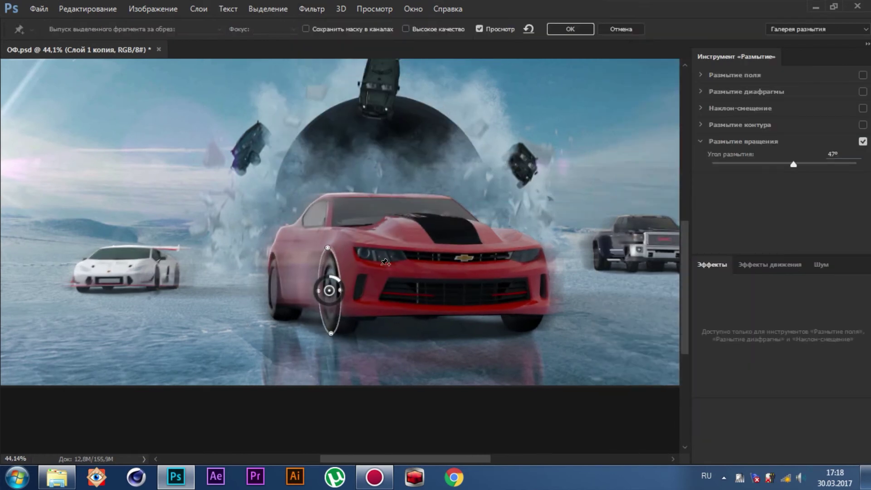
left_click(570, 29)
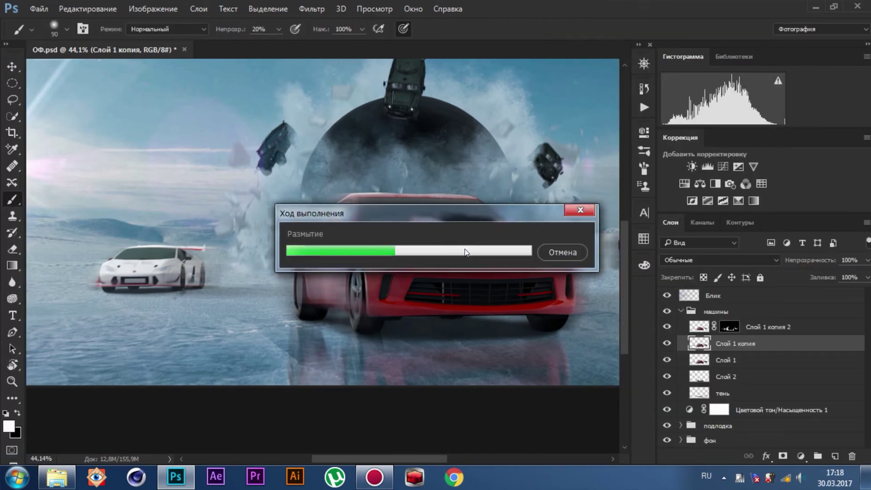
left_click_drag(443, 261, 366, 240)
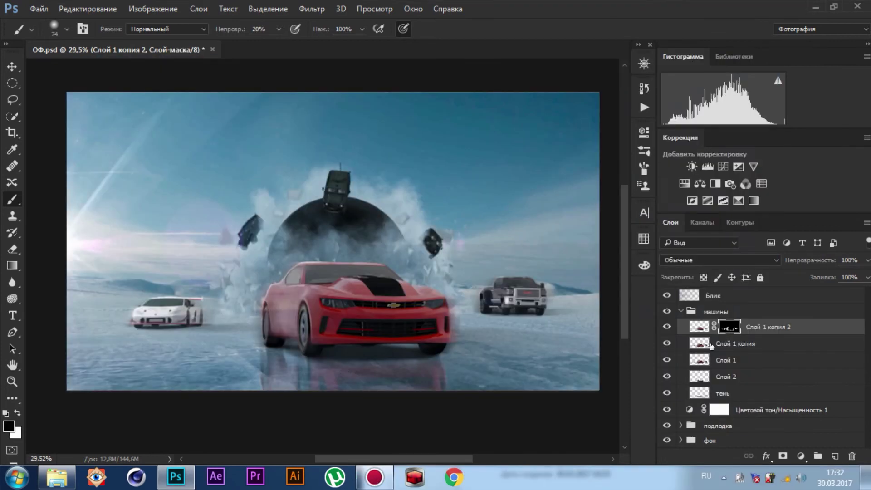
Merge the three car layers into one and select the фон layer.
left_click(752, 368, "shift")
key("ctrl+e")
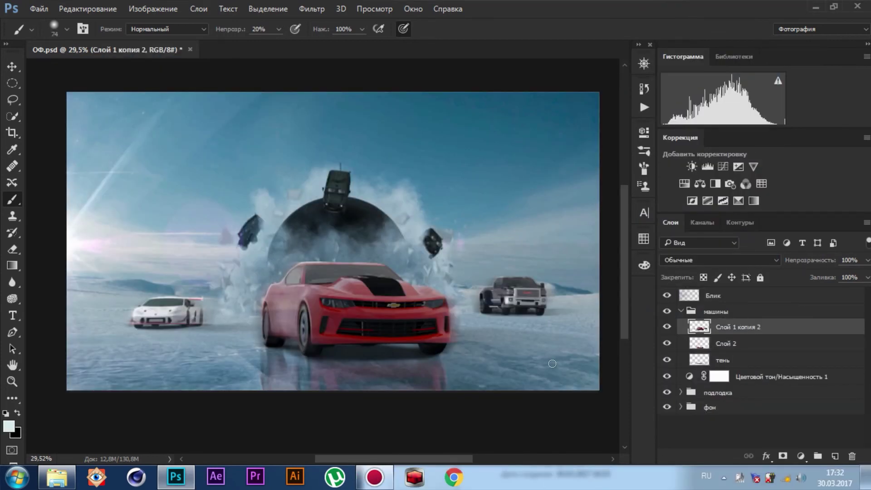
left_click(680, 409)
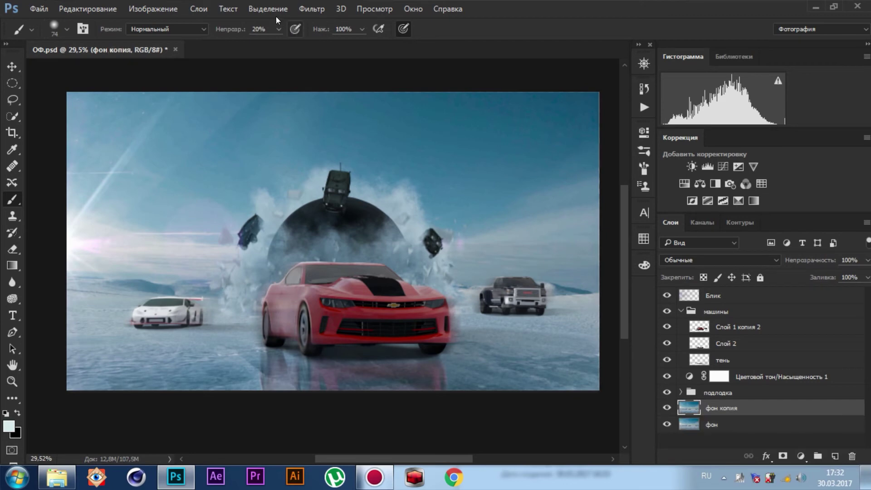
Motion-blur the background copy (angle -82, 8 px) and pick the Gradient tool for its mask.
left_click(312, 9)
mouse_move(324, 197)
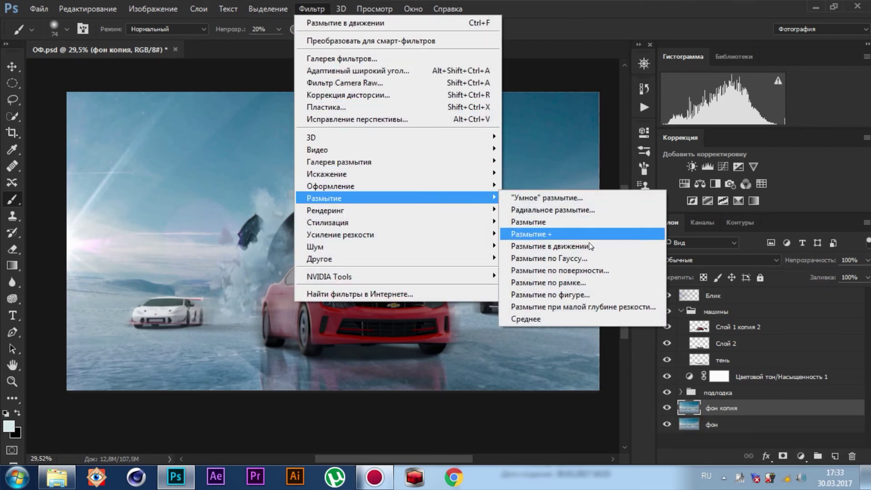
left_click(589, 246)
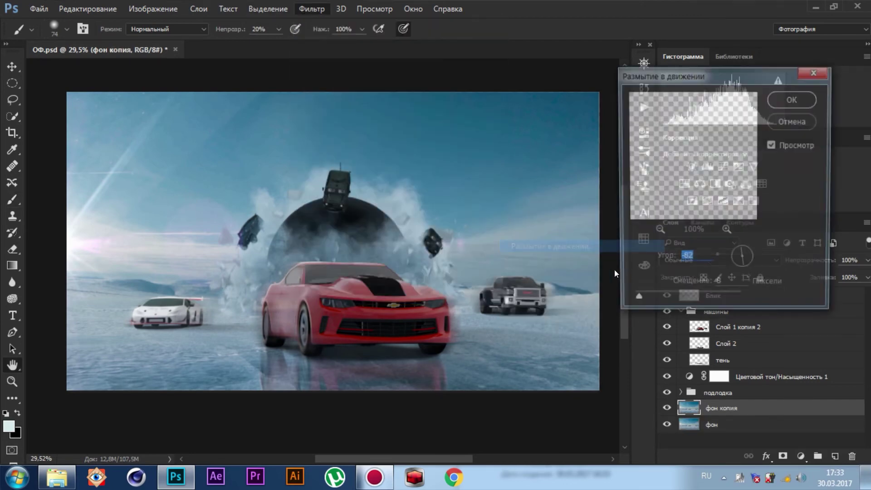
left_click(786, 98)
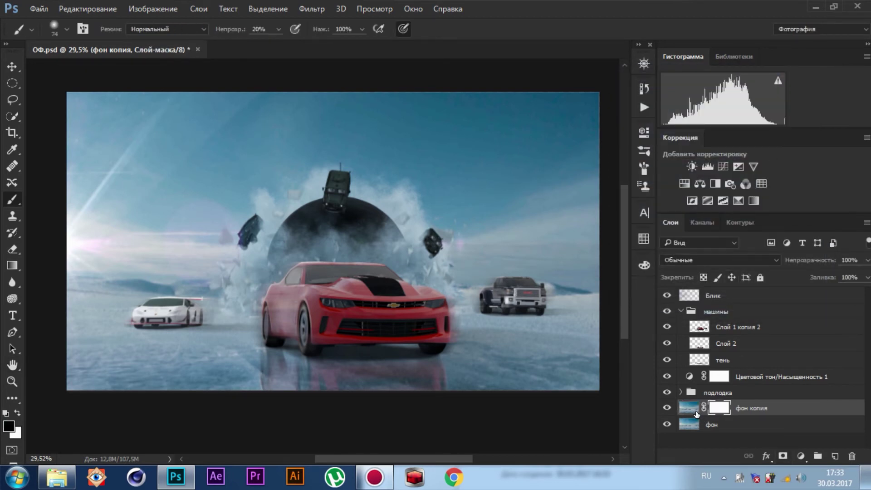
key("g")
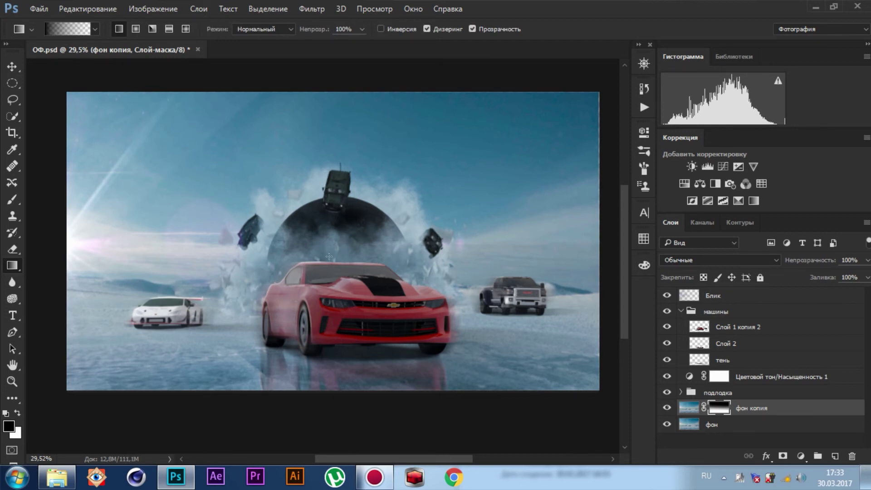
mouse_move(333, 330)
left_mouse_down()
mouse_move(219, 290)
mouse_move(163, 291)
left_mouse_up()
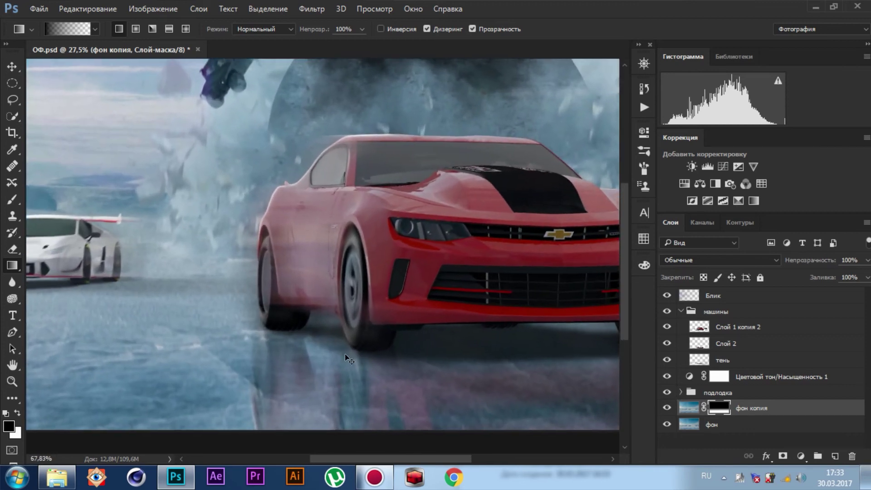
Group фон and фон копия together.
left_click(784, 425)
left_click(741, 408, "shift")
key("ctrl+g")
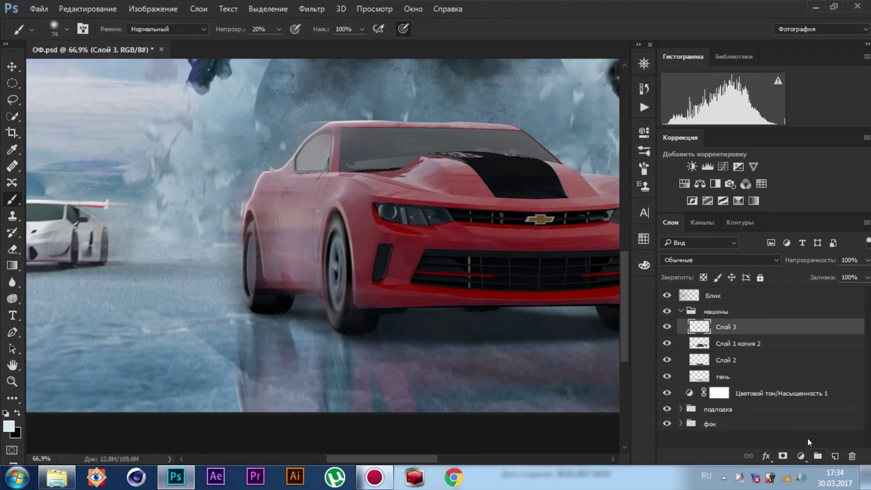
Paint grey-blue smoke around the red car's wheels, erasing stray strokes.
scroll(266, 299, "up", 3)
left_click(278, 322, "alt")
mouse_move(278, 321)
left_mouse_down()
mouse_move(429, 350)
mouse_move(181, 248)
left_mouse_up()
key("e")
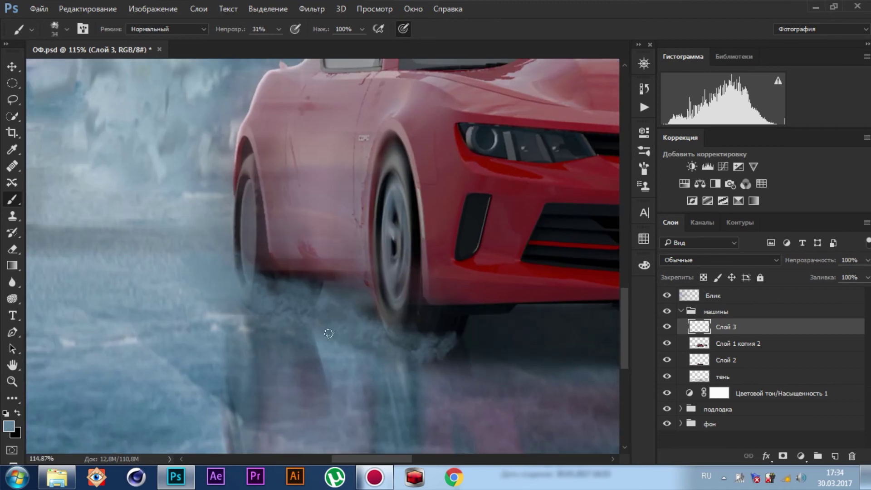
scroll(399, 322, "up", 2)
key("b")
scroll(409, 331, "down", 5)
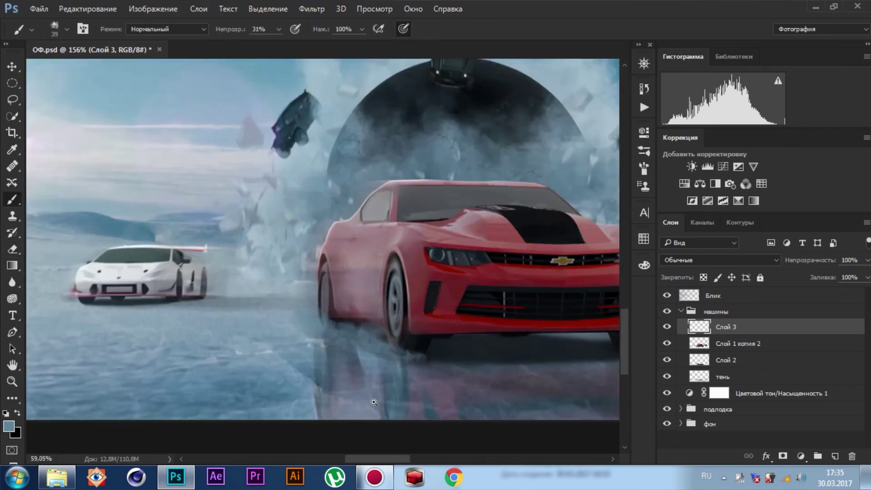
scroll(427, 327, "up", 3)
scroll(409, 331, "down", 3)
scroll(326, 318, "up", 4)
Paint lighter grey-blue smoke under the white car's wheels.
left_click(326, 318, "alt")
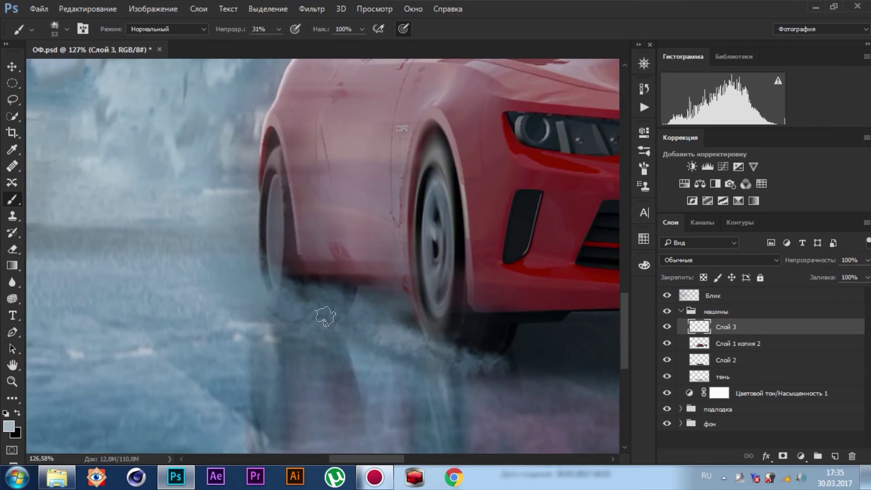
scroll(355, 308, "down", 3)
scroll(227, 318, "up", 3)
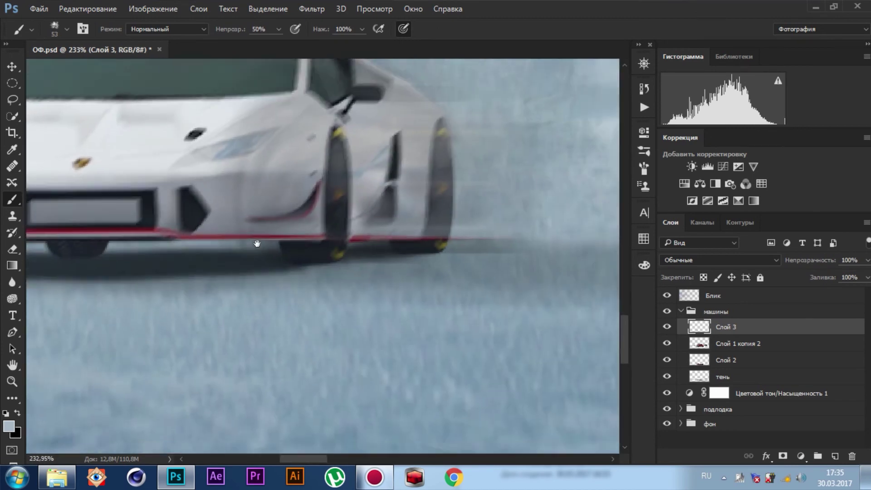
left_click_drag(163, 345, 372, 326)
left_click_drag(190, 350, 331, 281)
With brush opacity at 20%, paint smoke around the GMC truck's wheels.
key("2")
key("bracketleft")
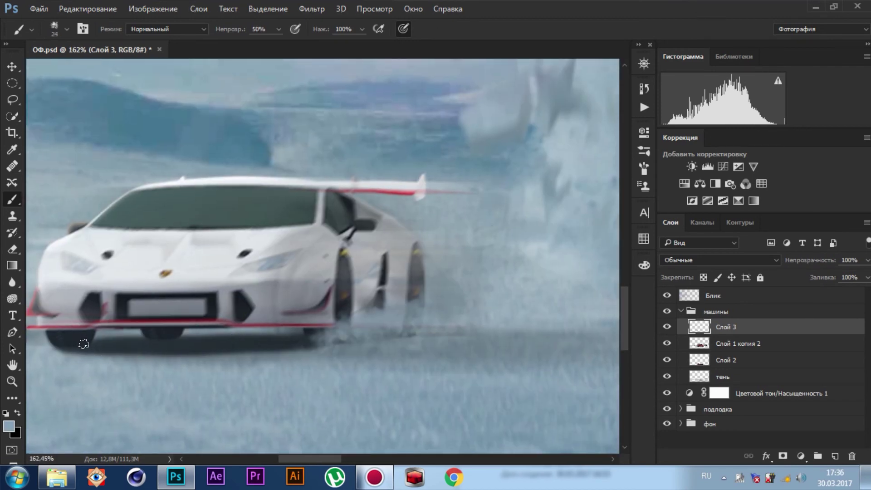
scroll(204, 341, "down", 3)
scroll(363, 330, "up", 3)
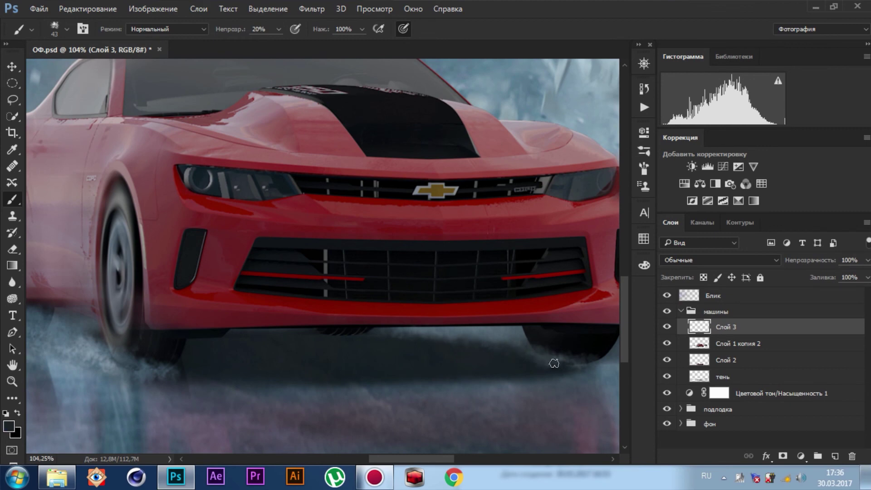
scroll(554, 361, "down", 2)
scroll(481, 359, "up", 2)
key("bracketright")
scroll(574, 365, "down", 2)
scroll(514, 297, "up", 2)
left_click_drag(514, 297, 386, 279)
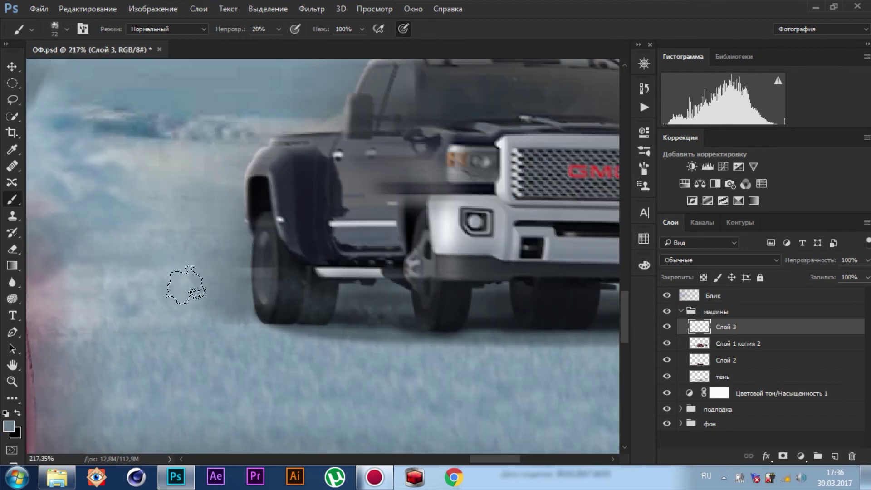
Apply a Motion Blur to the smoke layer.
key("ctrl+0")
left_click(311, 9)
left_click(336, 20)
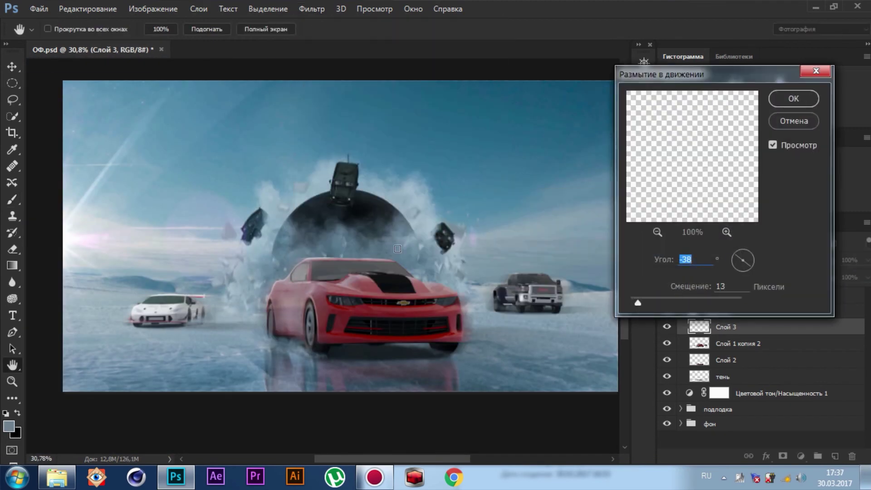
scroll(398, 249, "up", 3)
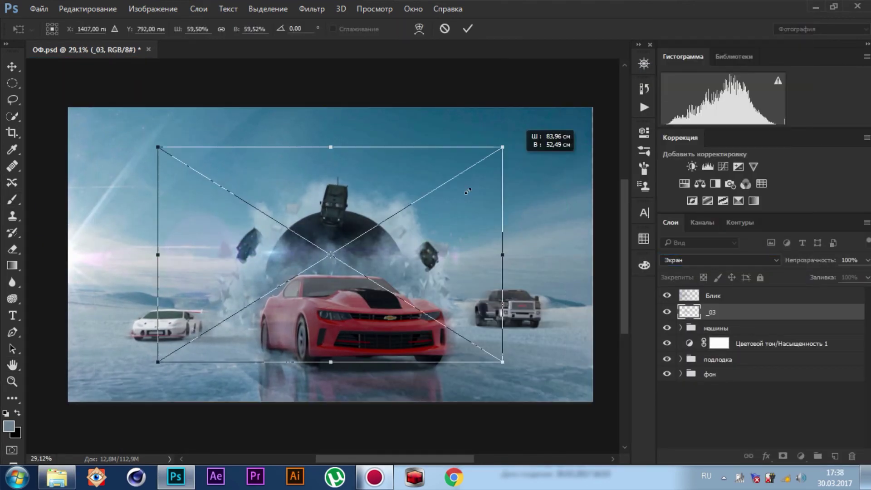
Shrink the _03 glow over the red car and place its copy on a headlight.
left_click_drag(468, 191, 431, 231)
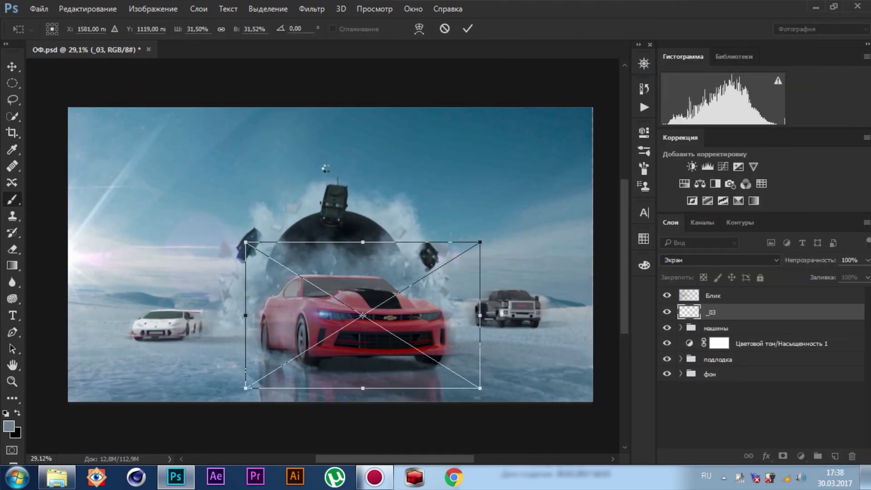
key("Return")
scroll(345, 300, "up", 5)
left_click_drag(326, 320, 334, 320)
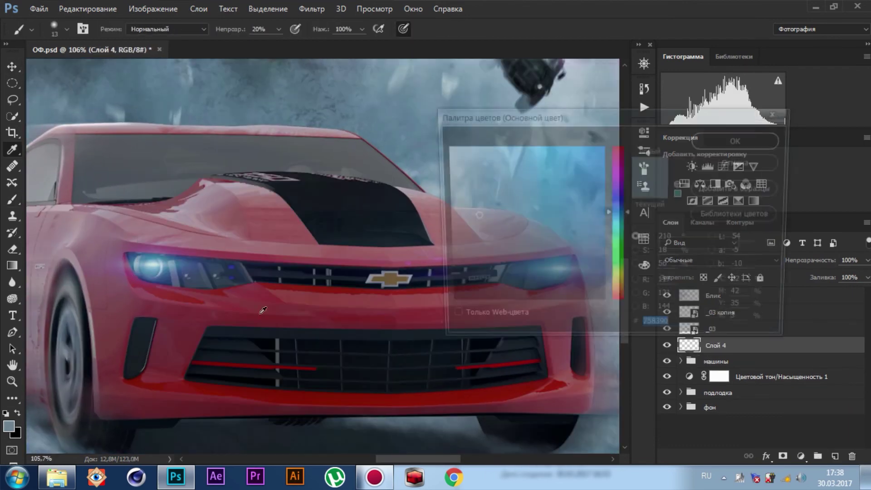
scroll(408, 272, "down", 5)
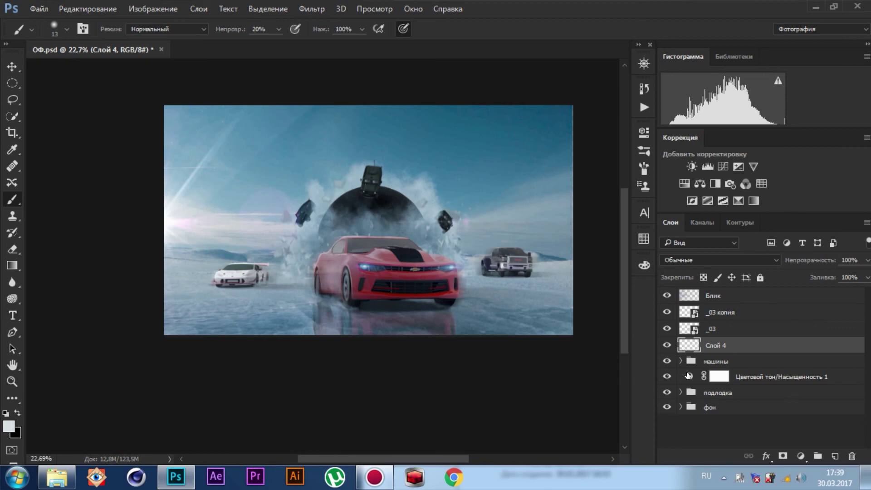
Lower the Hue/Saturation tint to 37% opacity and group the glow layers down to Слой 4.
double_click(688, 375)
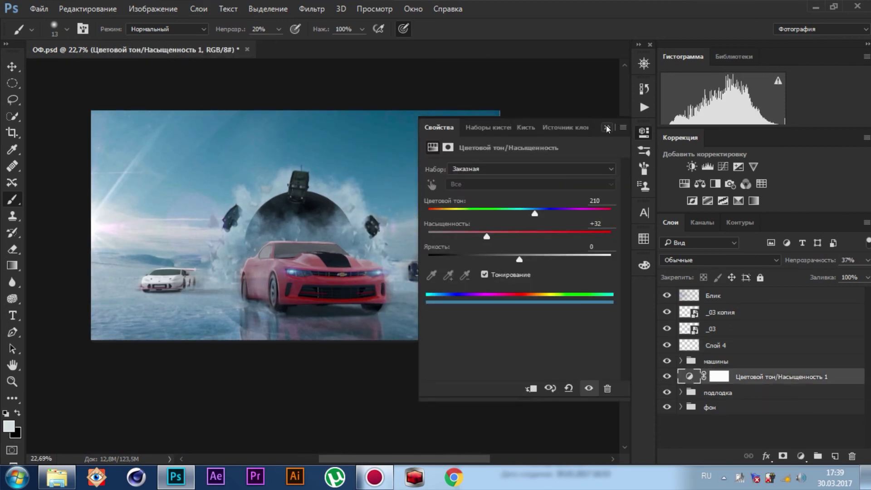
left_click(607, 128)
scroll(330, 303, "down", 1)
left_click(731, 348)
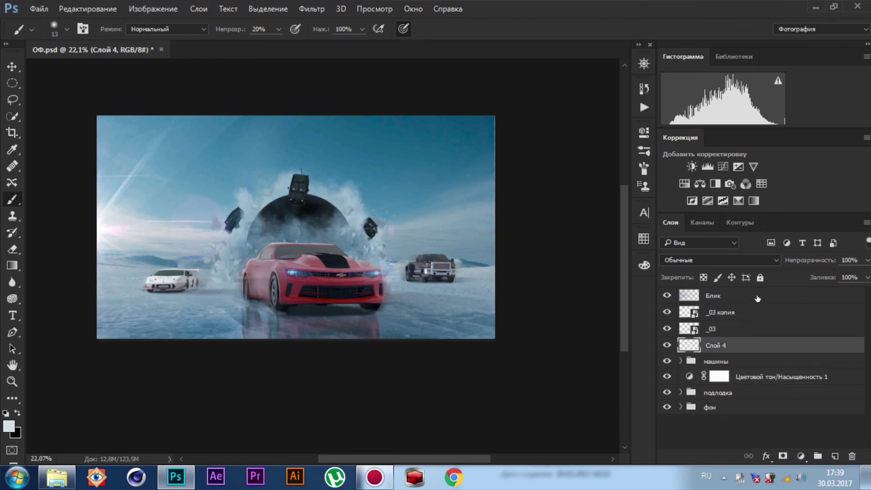
left_click(757, 298, "shift")
key("ctrl+g")
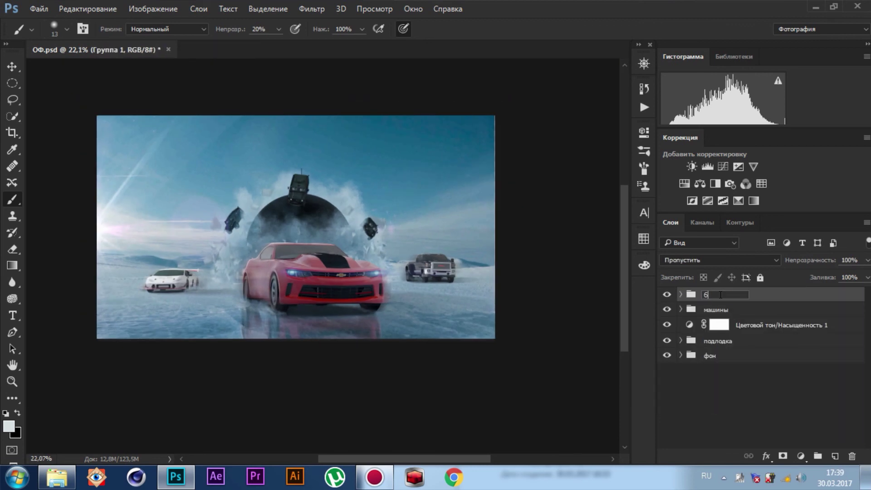
Stamp visible layers into Слой 5 and apply Camera Raw: Shadows -25, Whites +25, Grain 5.
scroll(375, 275, "up", 1)
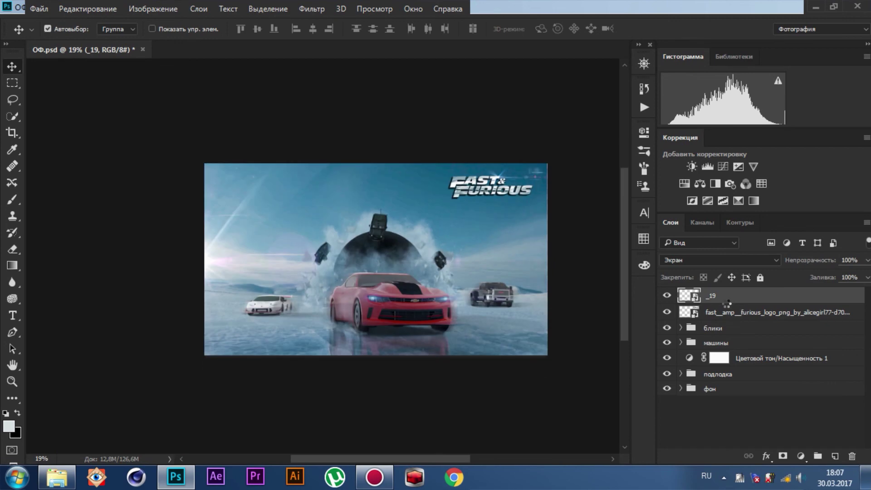
key("ctrl+shift+alt+e")
left_click(389, 82)
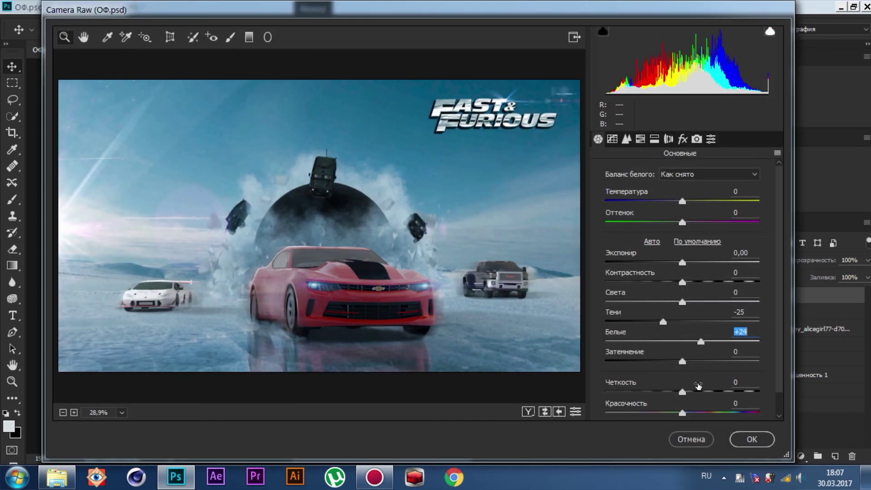
left_click(682, 139)
left_click_drag(474, 348, 475, 349)
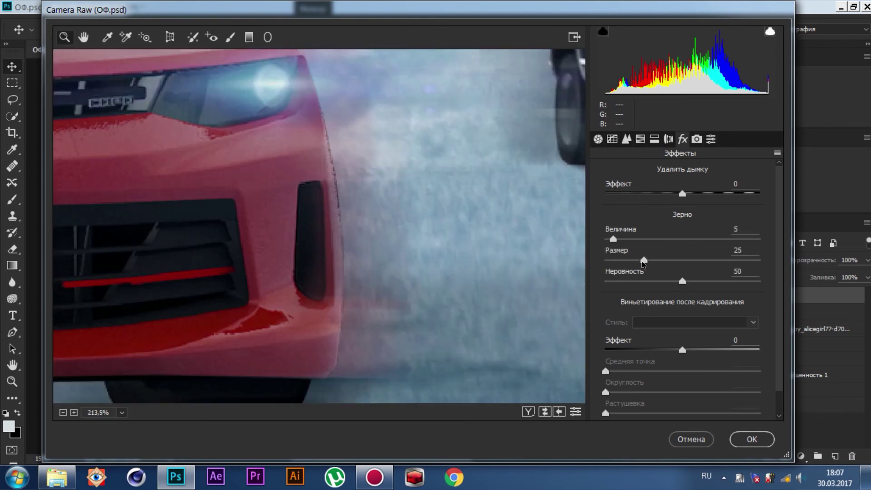
left_click(752, 440)
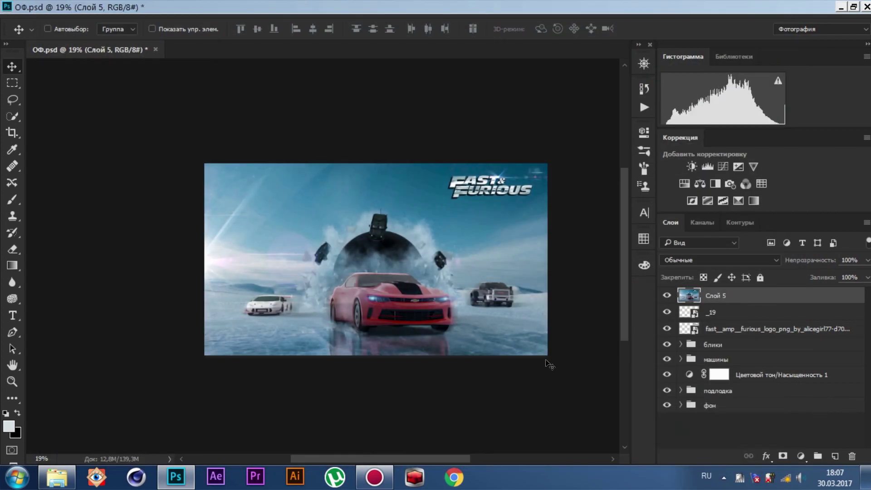